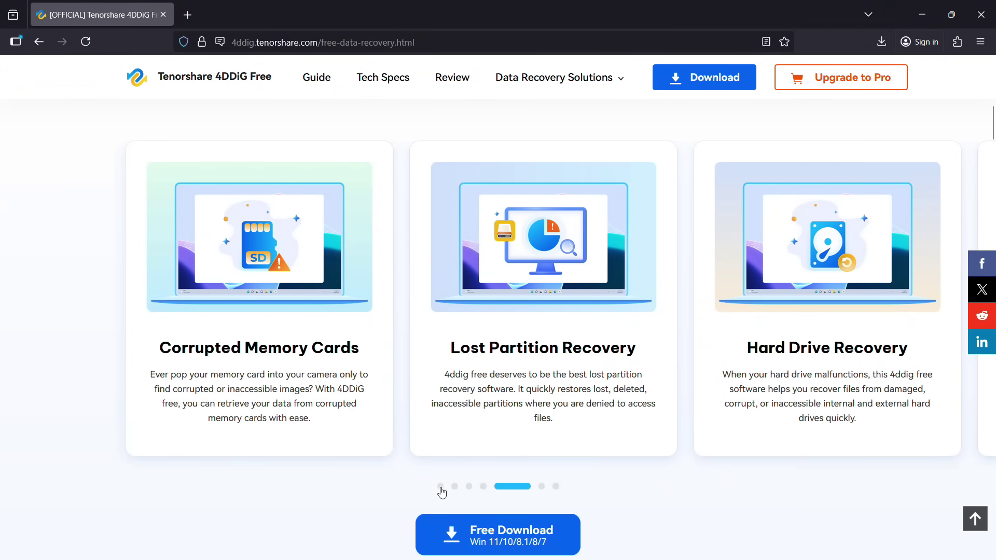
# Jump the scenarios carousel back to slide one, Recover Deleted Files.
pyautogui.click(441, 488)
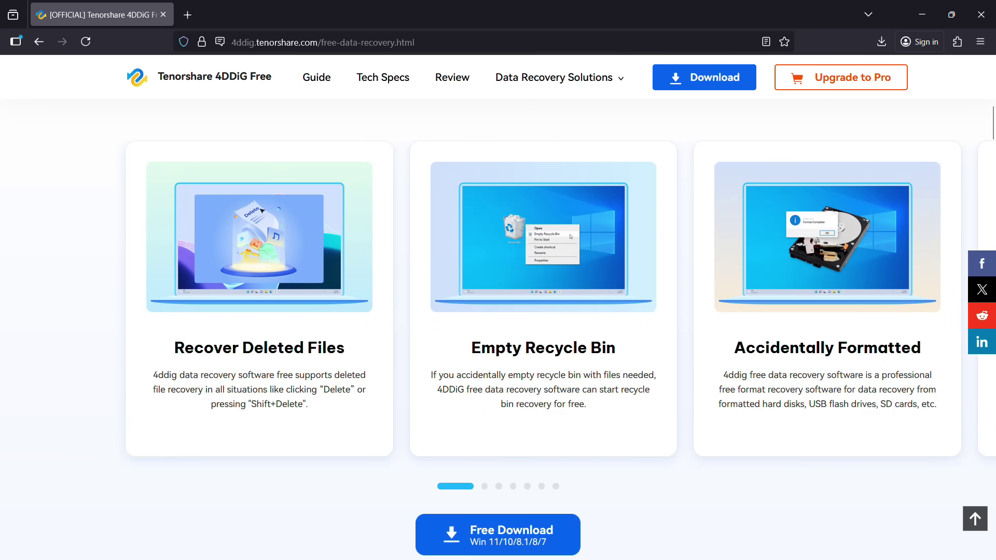
pyautogui.press('Home')
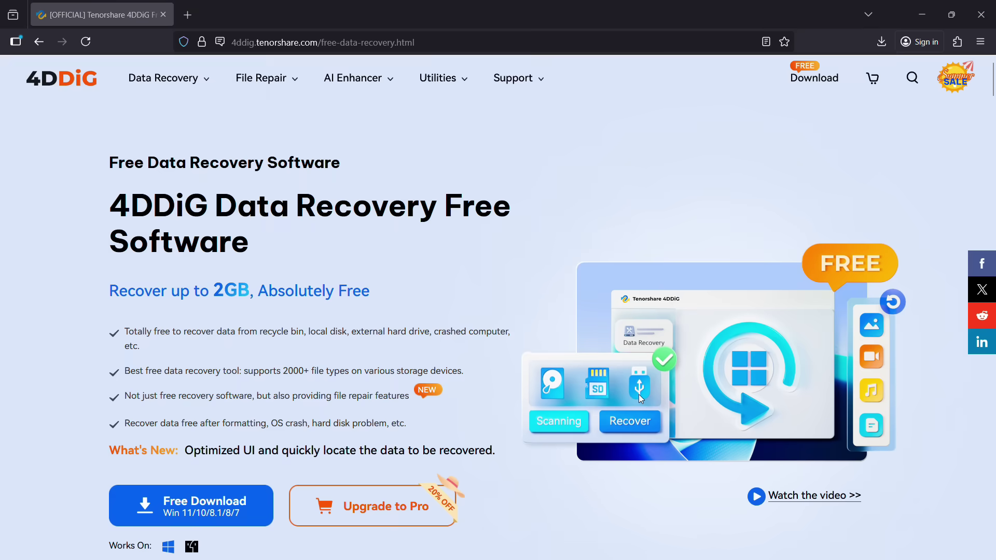
pyautogui.moveTo(110, 204); pyautogui.dragTo(204, 211)
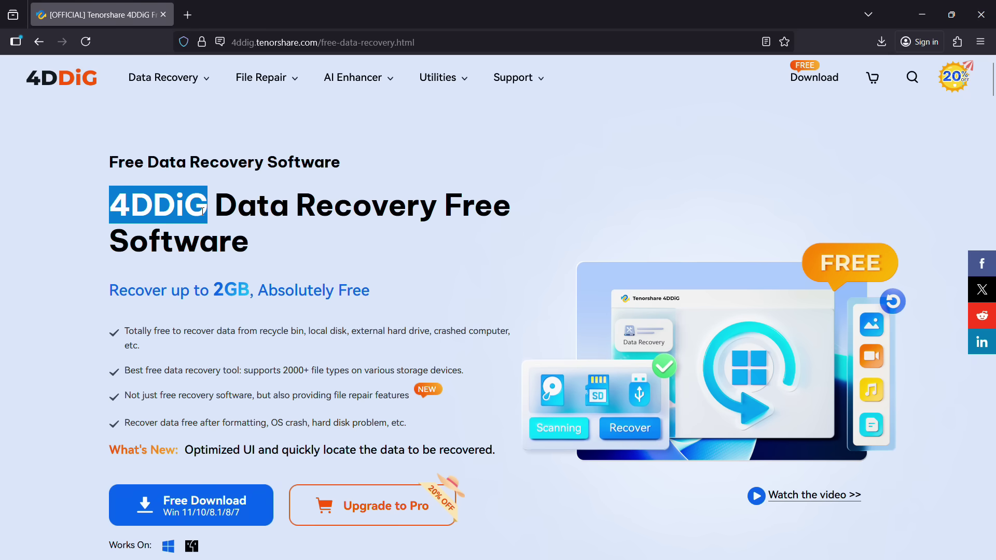
pyautogui.click(111, 289)
pyautogui.moveTo(112, 289); pyautogui.dragTo(369, 296)
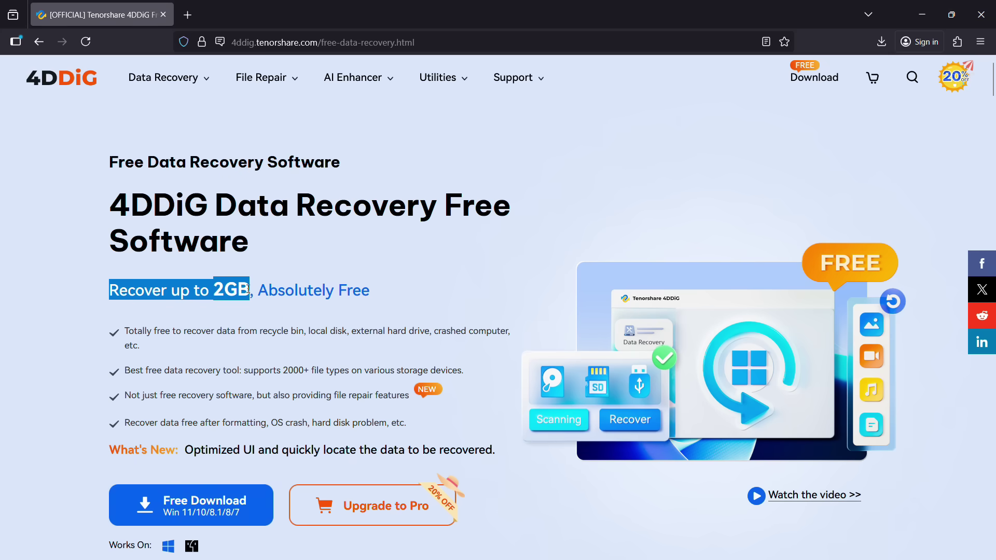
pyautogui.click(280, 314)
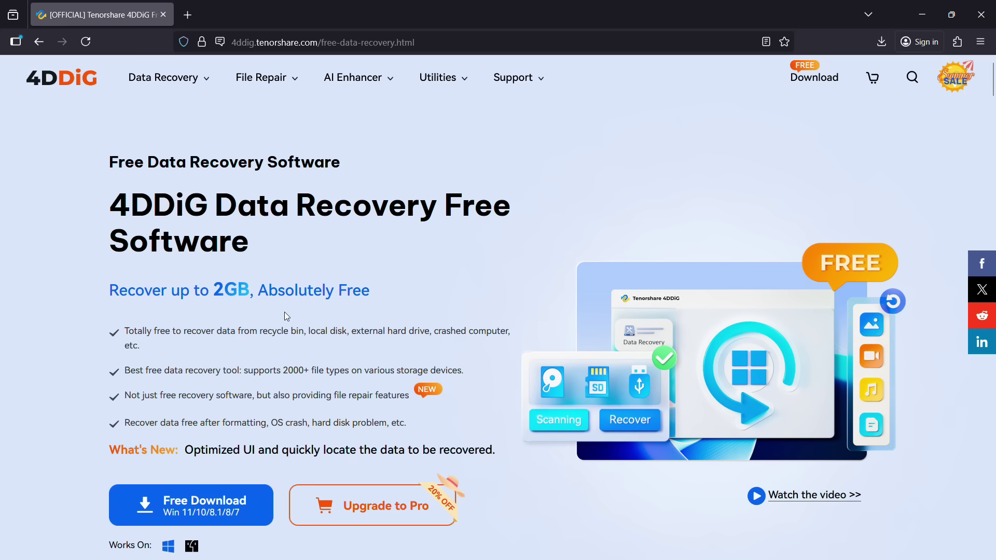
pyautogui.moveTo(273, 395); pyautogui.dragTo(413, 403)
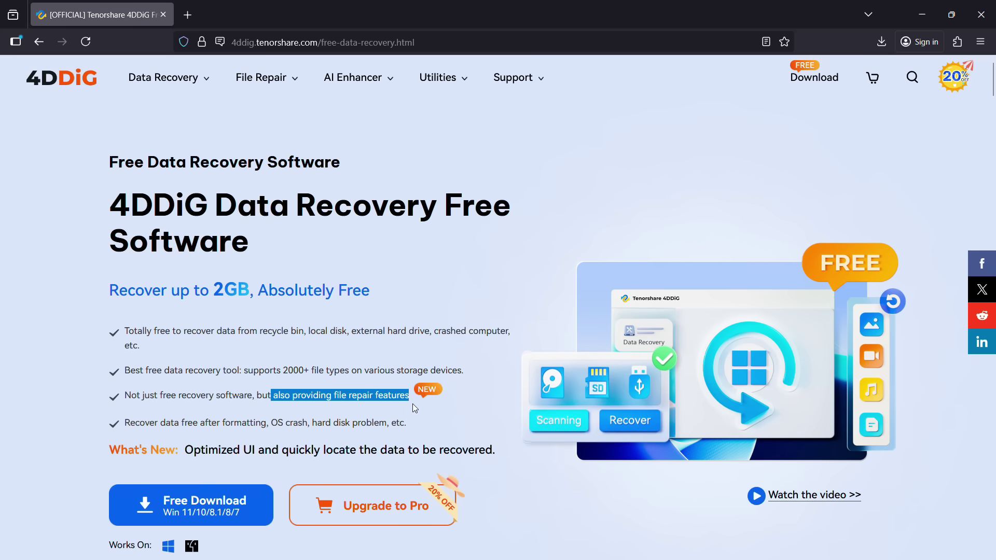
pyautogui.click(412, 404)
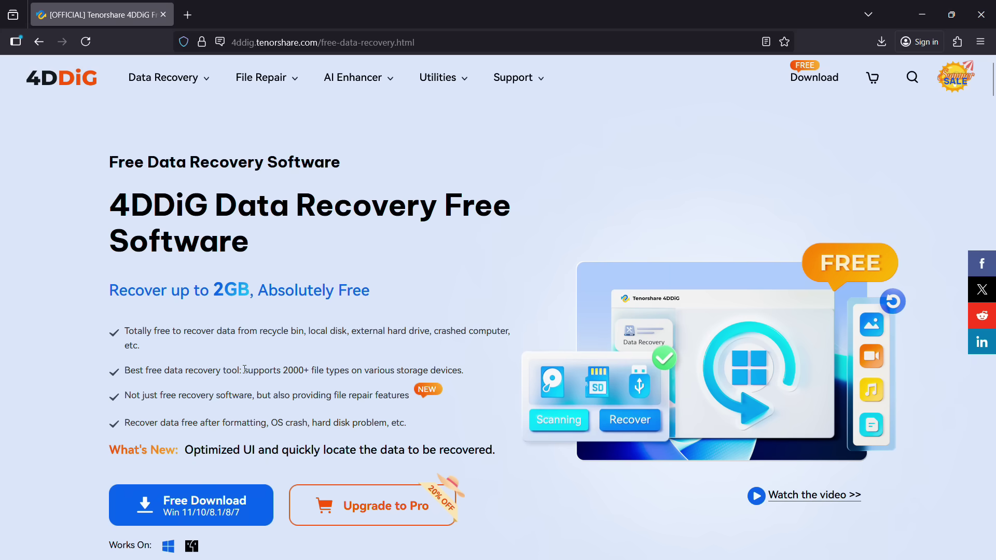
pyautogui.doubleClick(262, 370)
pyautogui.moveTo(286, 372); pyautogui.dragTo(466, 376)
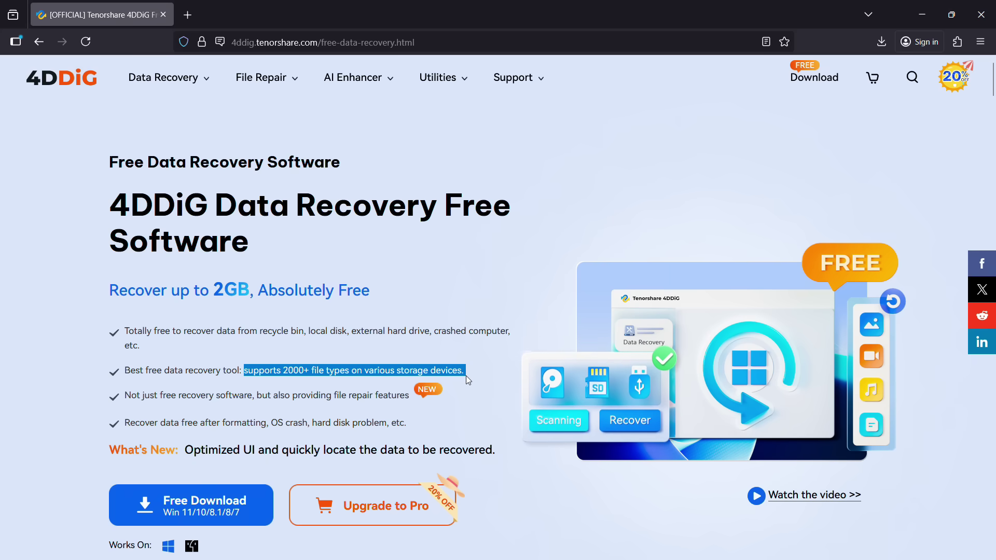
pyautogui.click(466, 375)
pyautogui.scroll(-2, 450, 251)
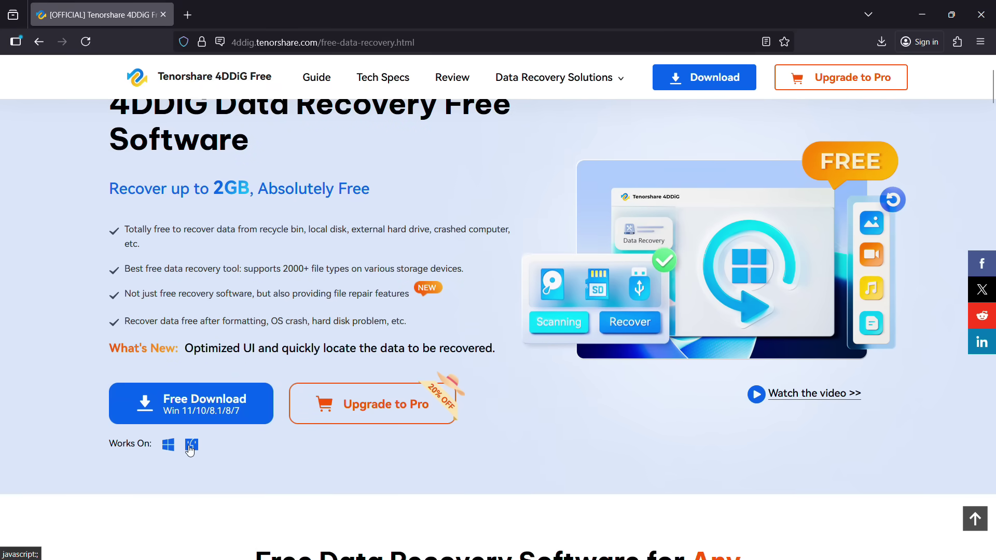
pyautogui.scroll(-8, 203, 404)
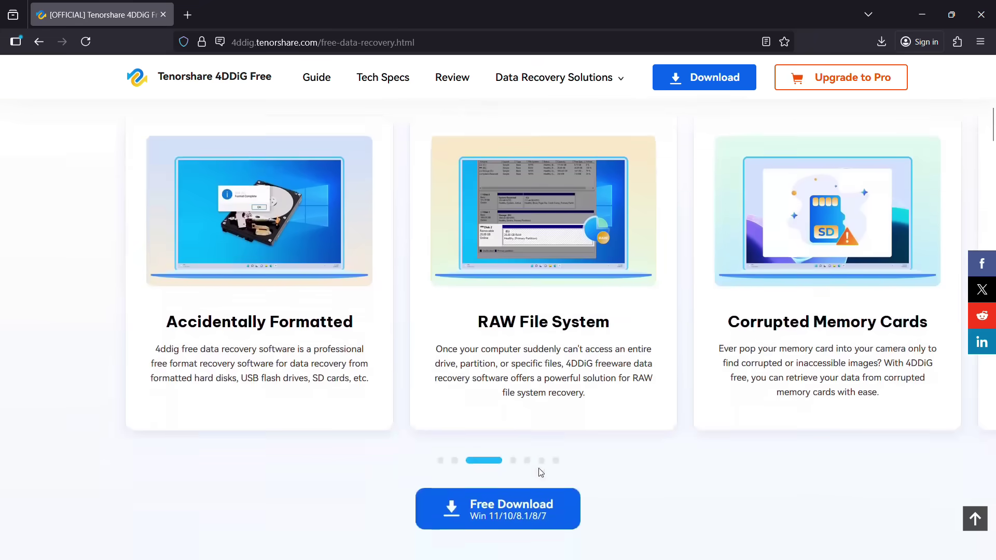
pyautogui.scroll(-5, 467, 451)
pyautogui.scroll(-3, 539, 473)
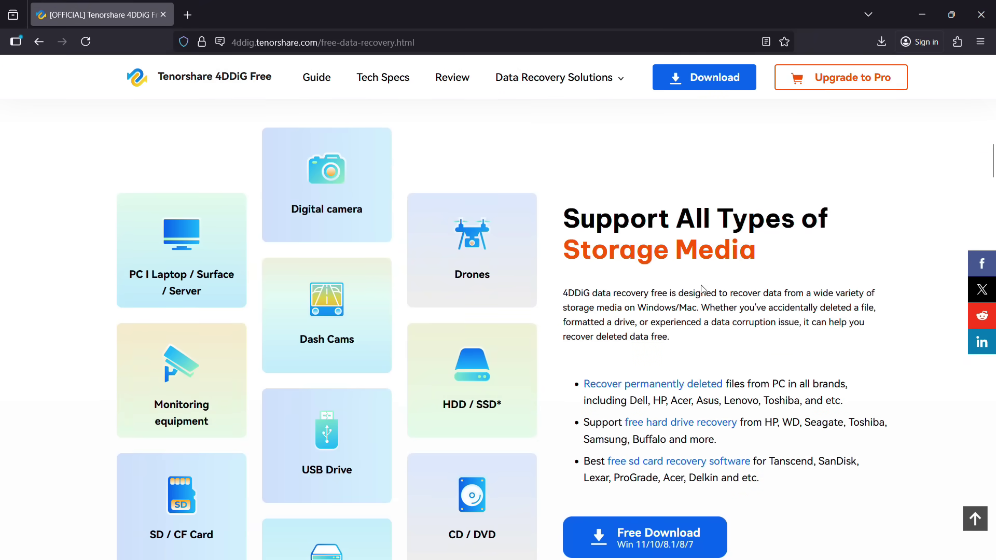
pyautogui.scroll(-1, 691, 286)
pyautogui.scroll(-1, 700, 287)
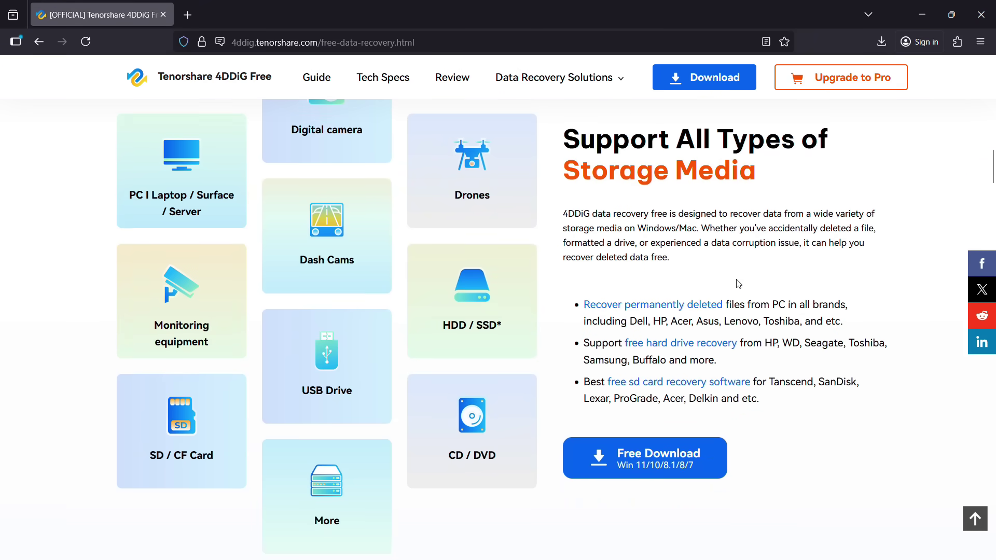
pyautogui.scroll(-1, 735, 283)
pyautogui.scroll(-5, 737, 280)
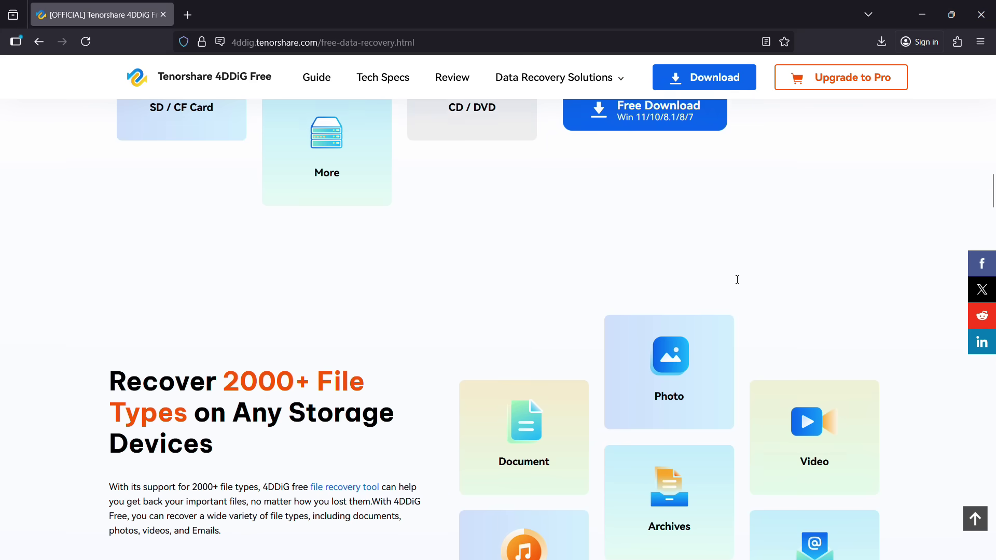
pyautogui.scroll(-2, 737, 281)
pyautogui.scroll(-1, 737, 281)
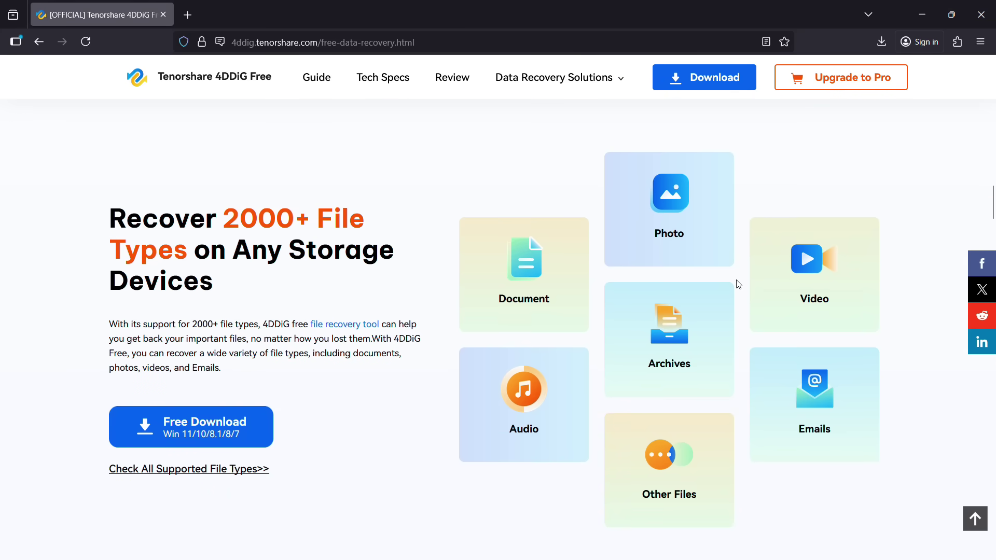
pyautogui.scroll(-4, 737, 284)
pyautogui.scroll(-2, 737, 284)
pyautogui.scroll(-1, 737, 283)
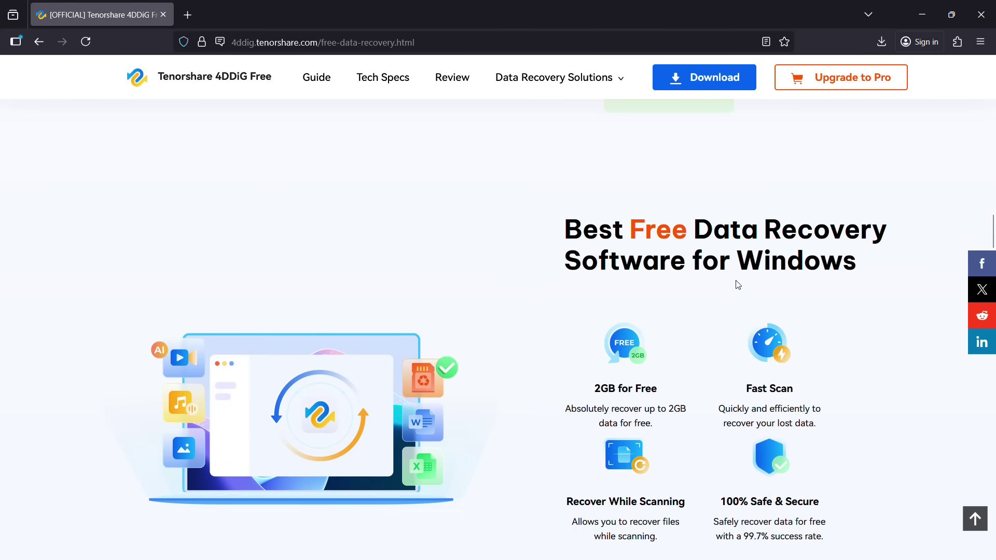
pyautogui.scroll(-5, 737, 284)
pyautogui.scroll(-2, 737, 284)
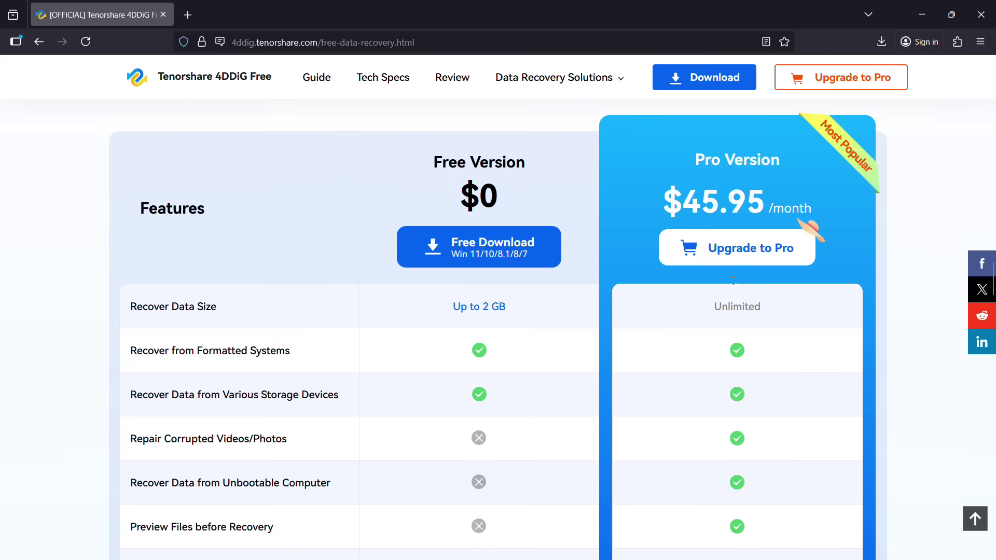
pyautogui.scroll(-4, 737, 284)
pyautogui.scroll(-1, 732, 285)
pyautogui.scroll(8, 733, 285)
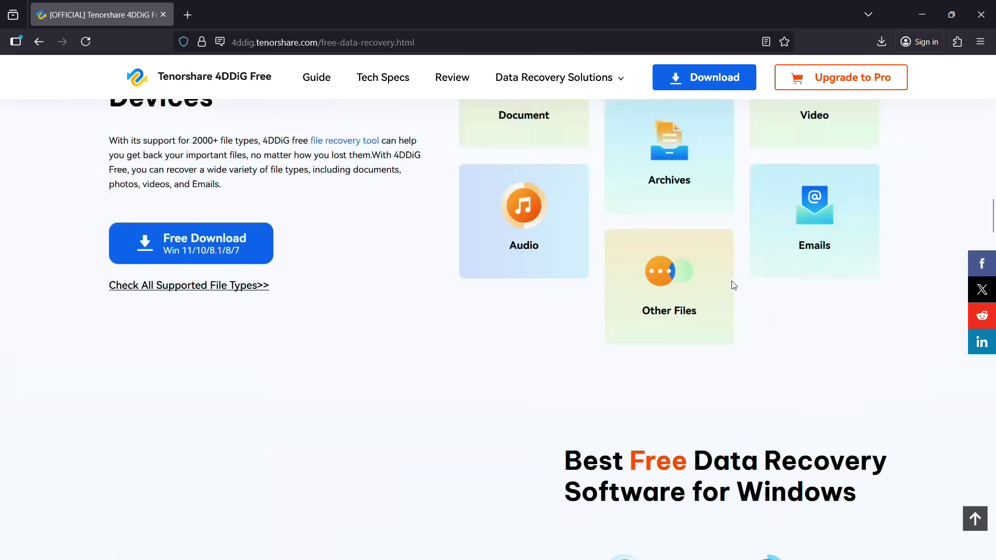
pyautogui.scroll(5, 733, 286)
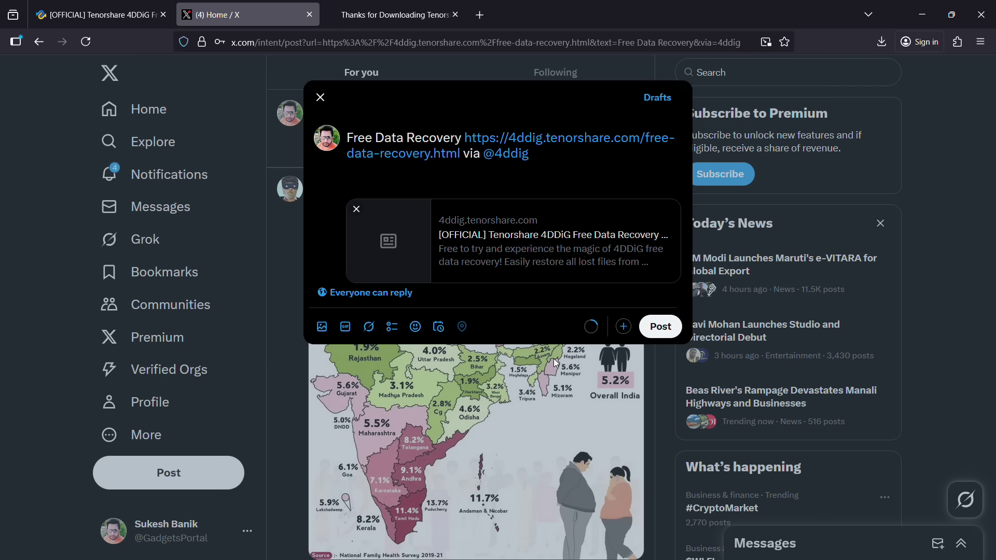
# Publish the X post containing the 4DDiG free data recovery page link.
pyautogui.click(661, 326)
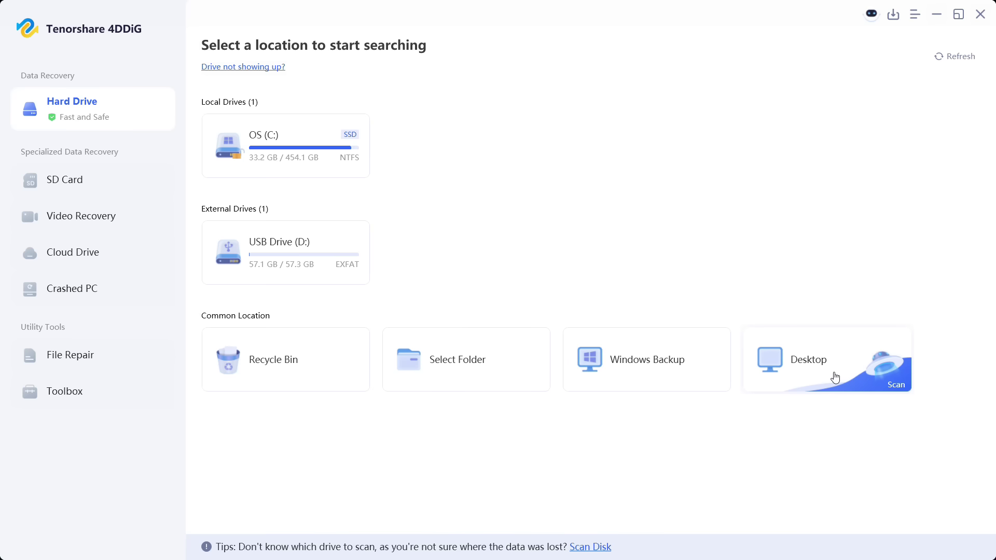
# Minimize Tenorshare 4DDiG so the This PC window is visible.
pyautogui.click(936, 15)
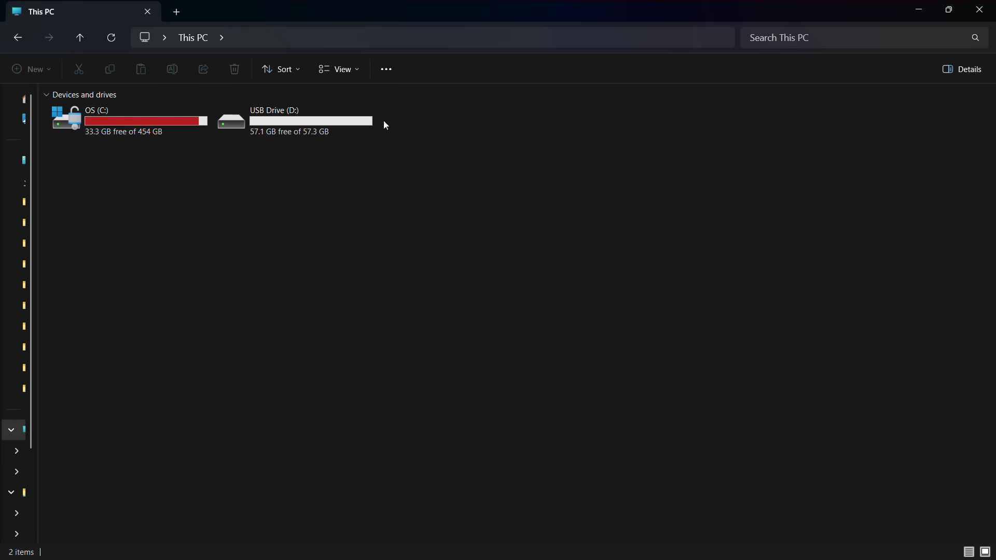
# Select all 13 files on USB Drive (D:) and permanently delete them.
pyautogui.doubleClick(308, 130)
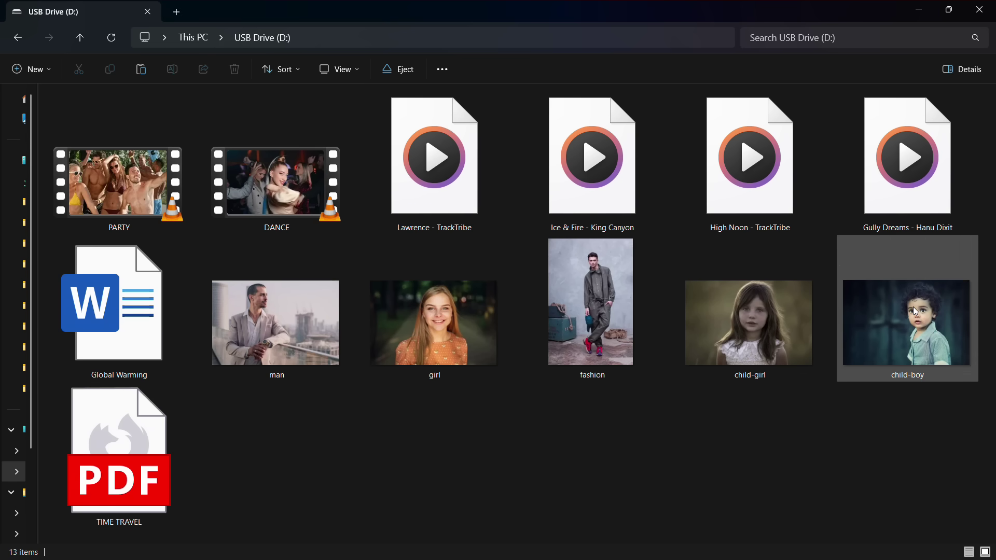
pyautogui.moveTo(965, 482); pyautogui.dragTo(226, 268)
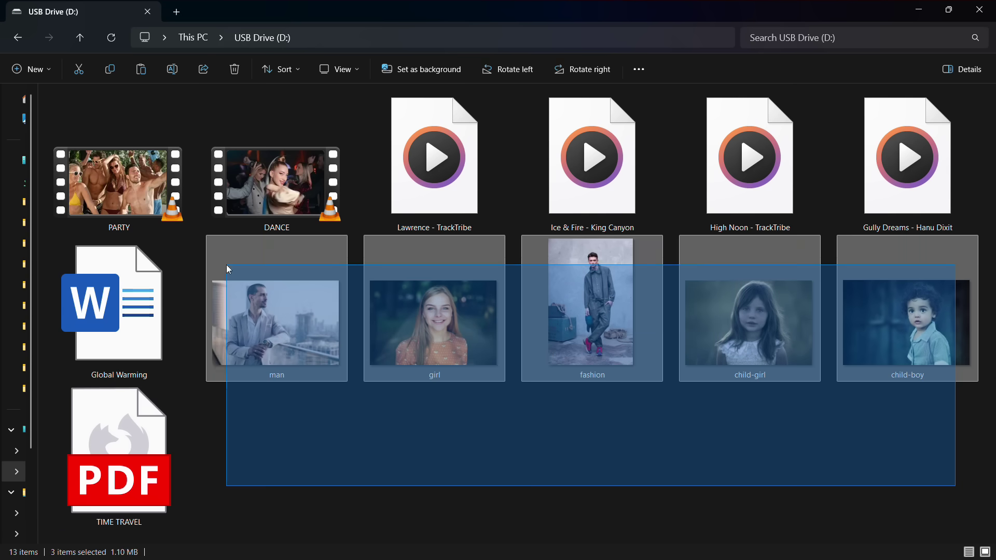
pyautogui.hotkey('ctrl', 'a')
pyautogui.rightClick(131, 186)
pyautogui.click(304, 199)
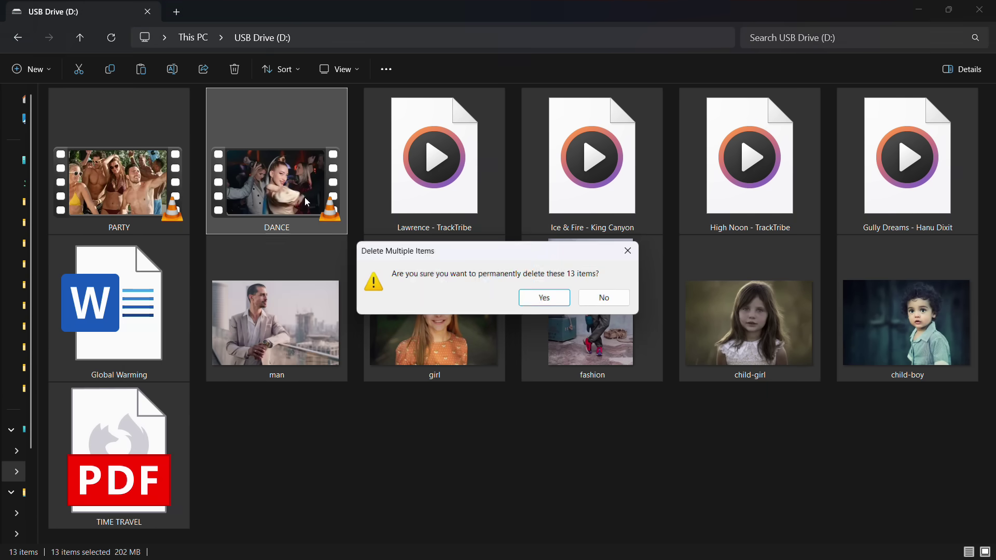
pyautogui.click(545, 300)
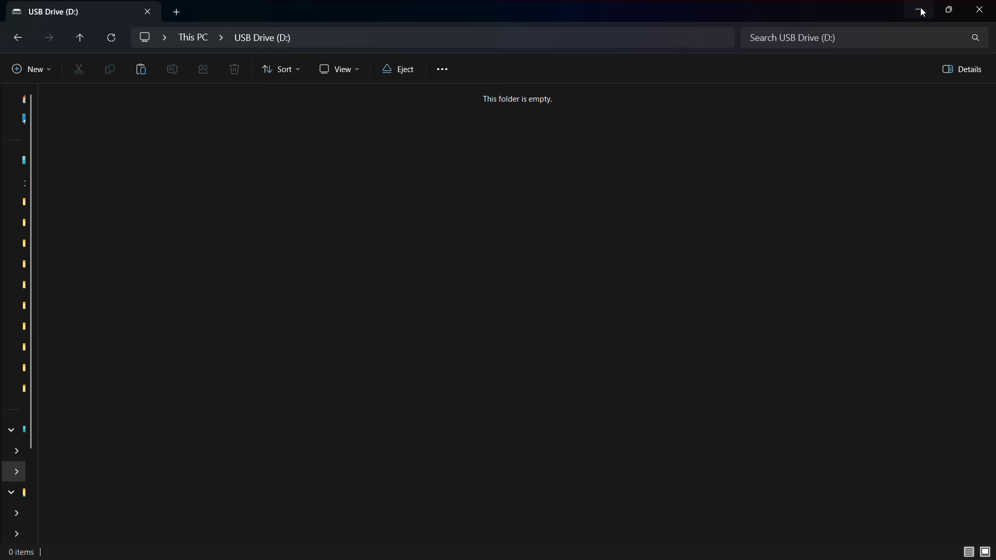
# Empty the Recycle Bin of its 59 items and bring back the USB Drive window.
pyautogui.click(918, 9)
pyautogui.rightClick(19, 23)
pyautogui.click(81, 93)
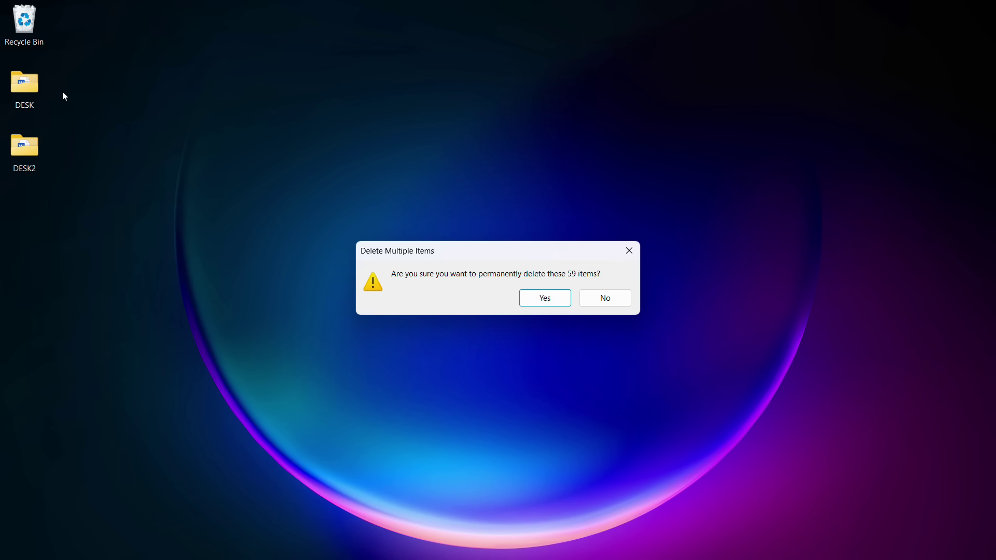
pyautogui.click(545, 299)
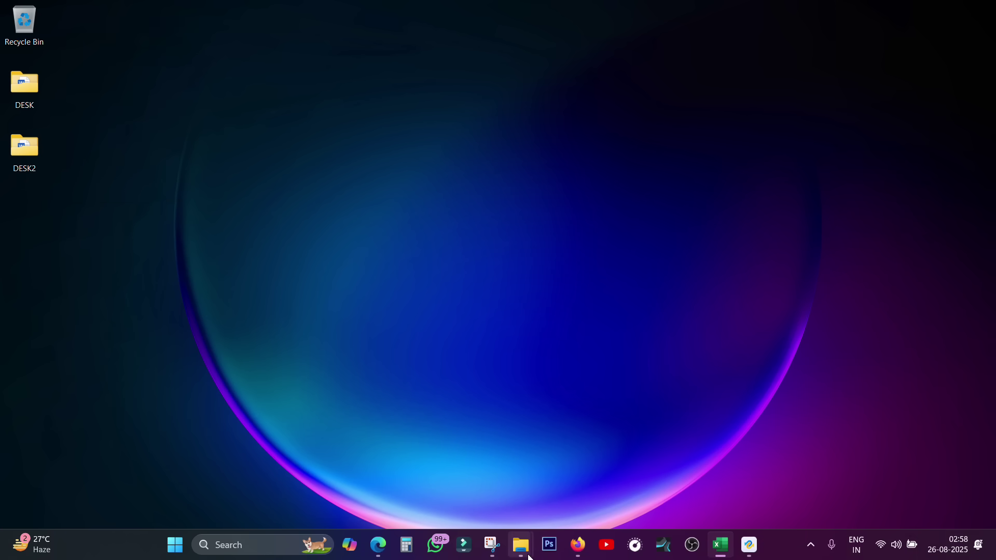
pyautogui.moveTo(520, 545)
pyautogui.click(504, 472)
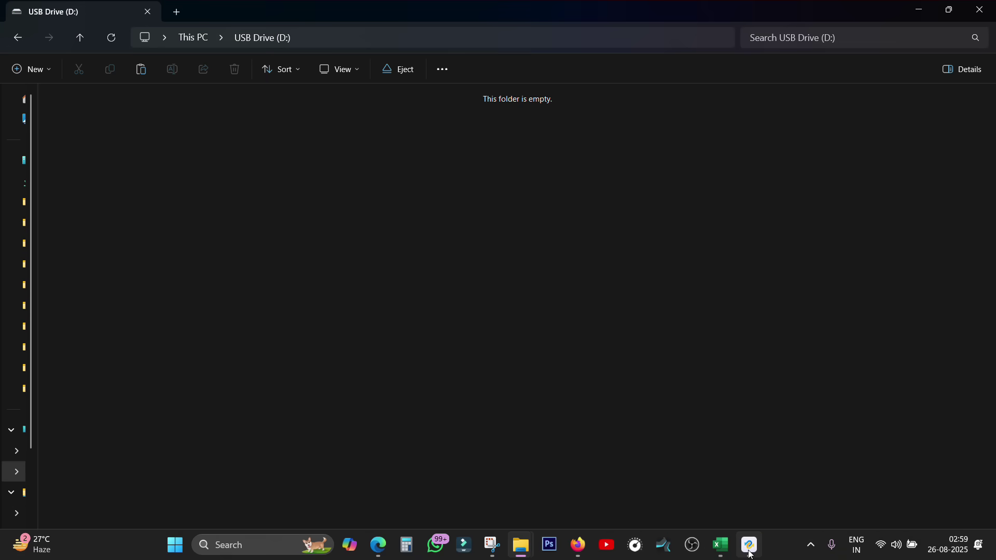
# Pick USB Drive (D:) in 4DDiG and choose a fresh scan over importing old results.
pyautogui.click(749, 545)
pyautogui.moveTo(286, 253)
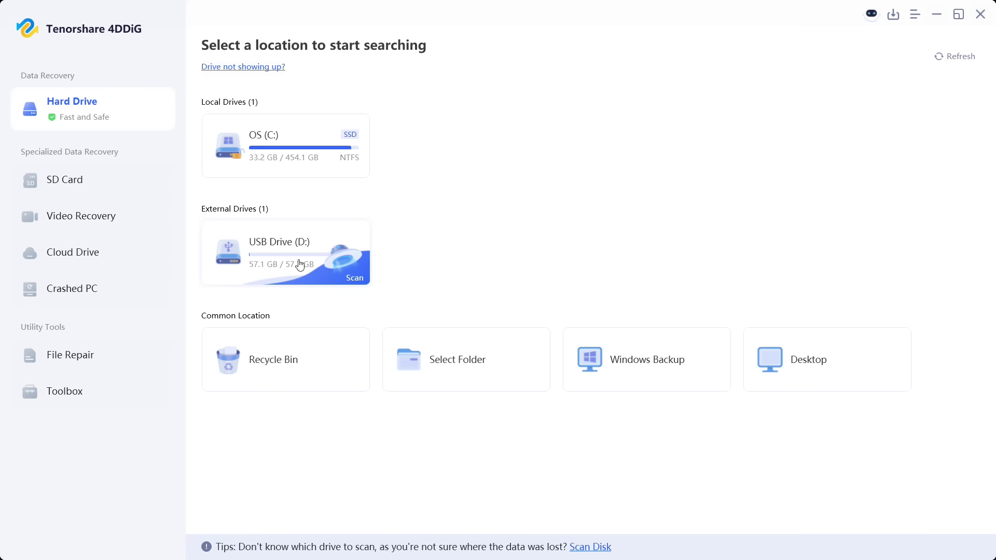
pyautogui.click(299, 255)
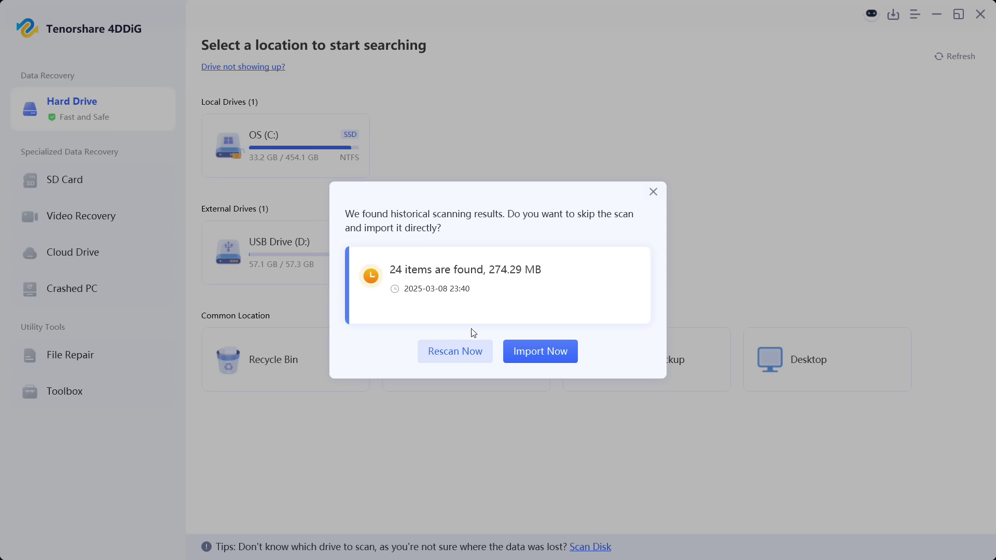
pyautogui.click(455, 351)
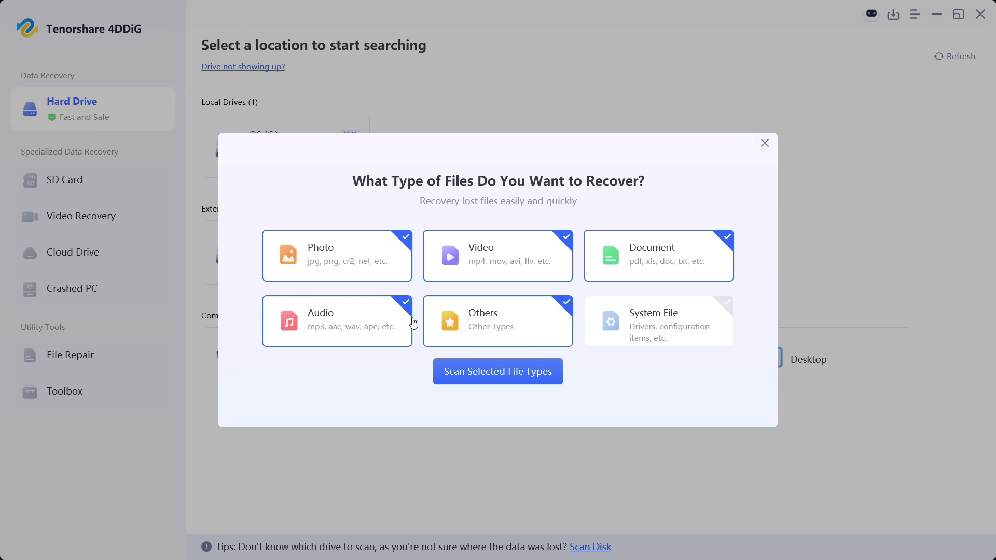
# Exclude Others, Video, Audio and Document, and start a photos-only scan.
pyautogui.click(493, 325)
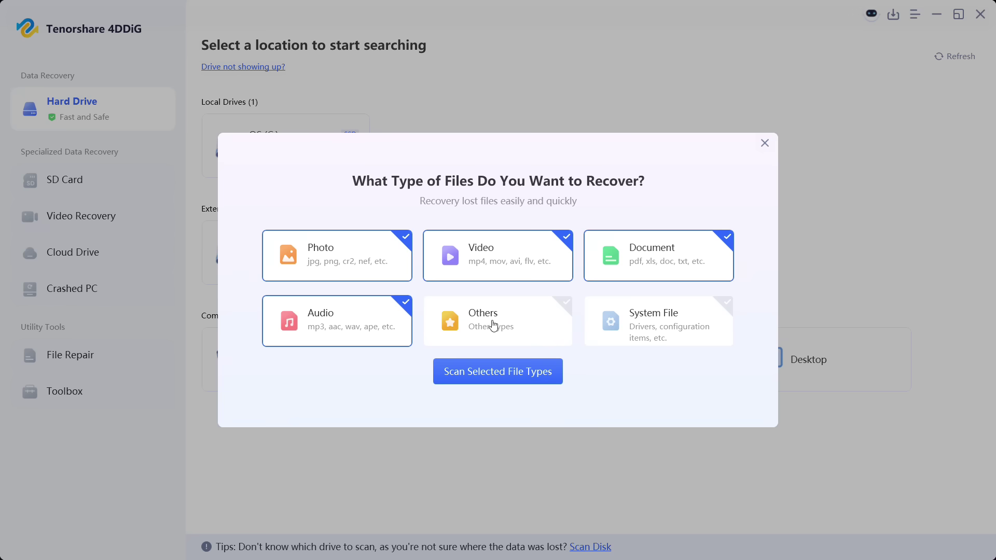
pyautogui.click(486, 257)
pyautogui.click(370, 330)
pyautogui.click(710, 259)
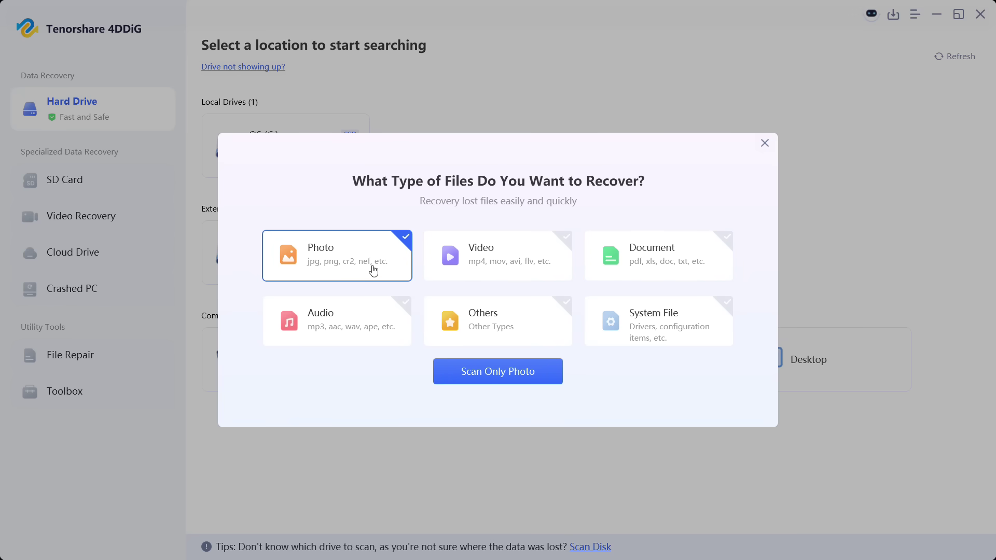
pyautogui.click(495, 371)
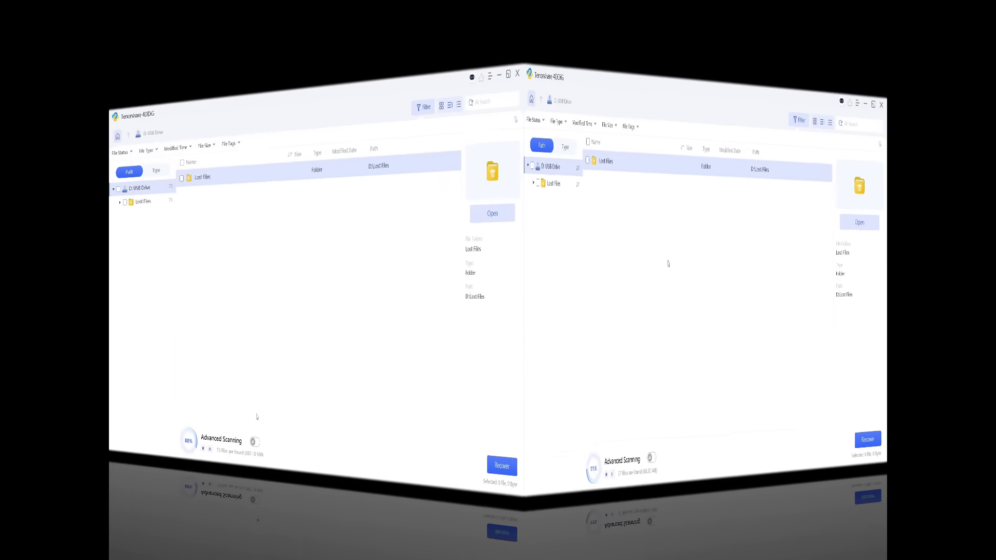
# Pause the scan and open a large preview of child-boy.jpg in Lost Files.
pyautogui.click(244, 539)
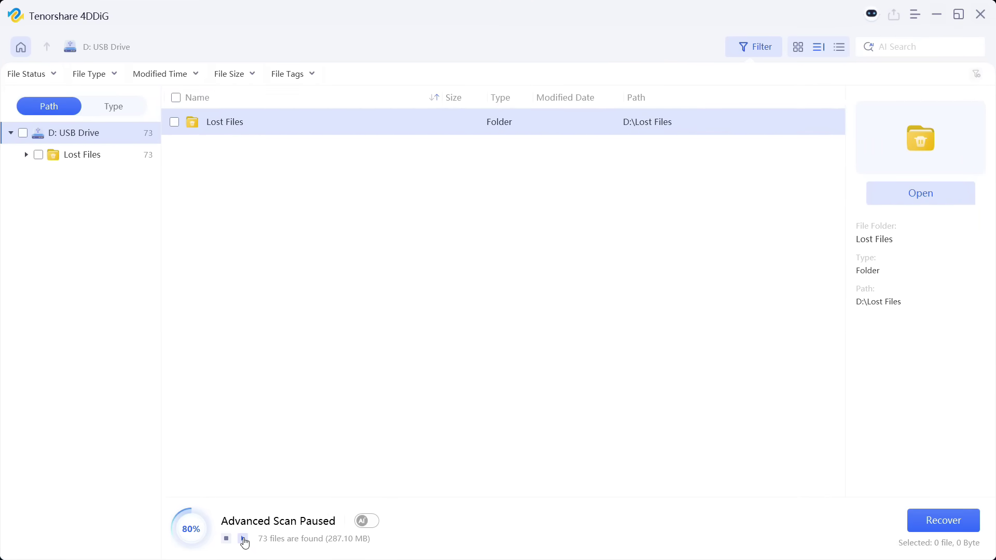
pyautogui.click(97, 155)
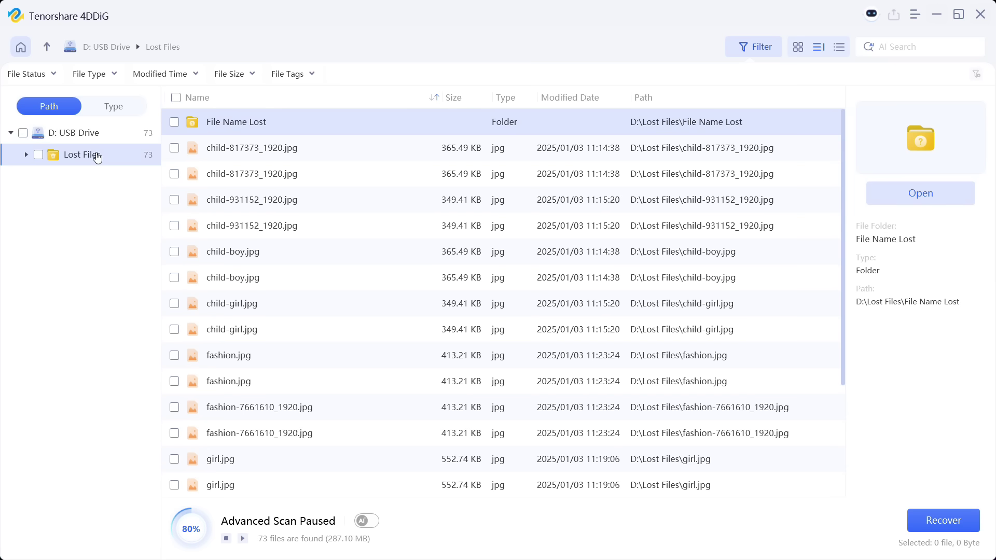
pyautogui.click(251, 200)
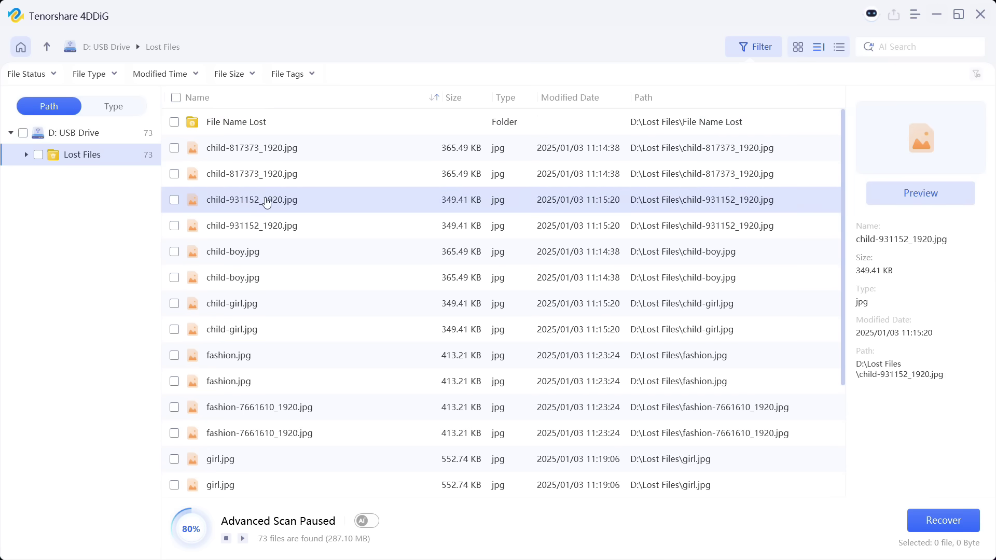
pyautogui.click(257, 227)
pyautogui.click(249, 251)
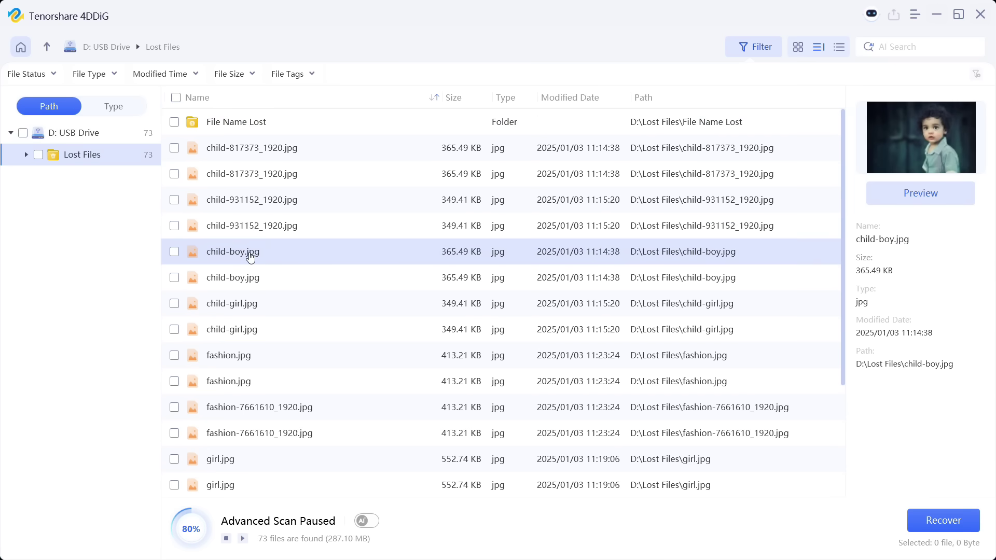
pyautogui.click(920, 193)
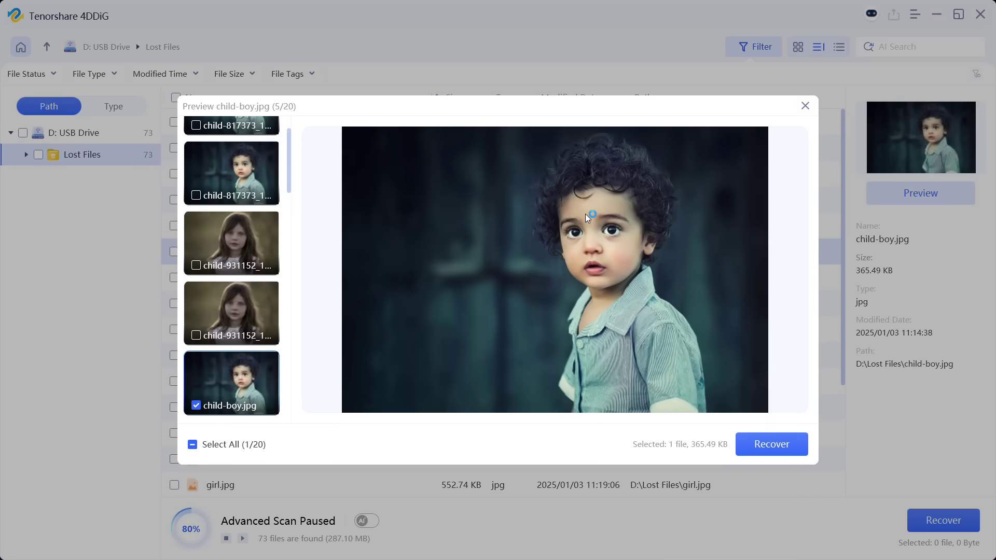
pyautogui.scroll(-2, 256, 233)
# Preview child-girl.jpg, both fashion.jpg copies and girl.jpg, then tick child-boy.jpg and child-girl.jpg.
pyautogui.click(235, 230)
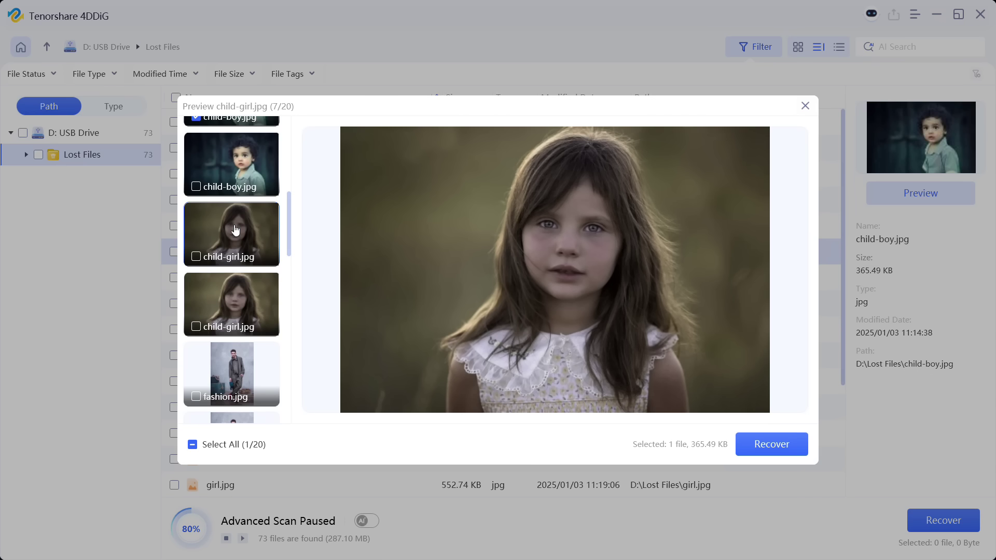
pyautogui.scroll(-1, 235, 230)
pyautogui.click(223, 347)
pyautogui.scroll(-1, 222, 347)
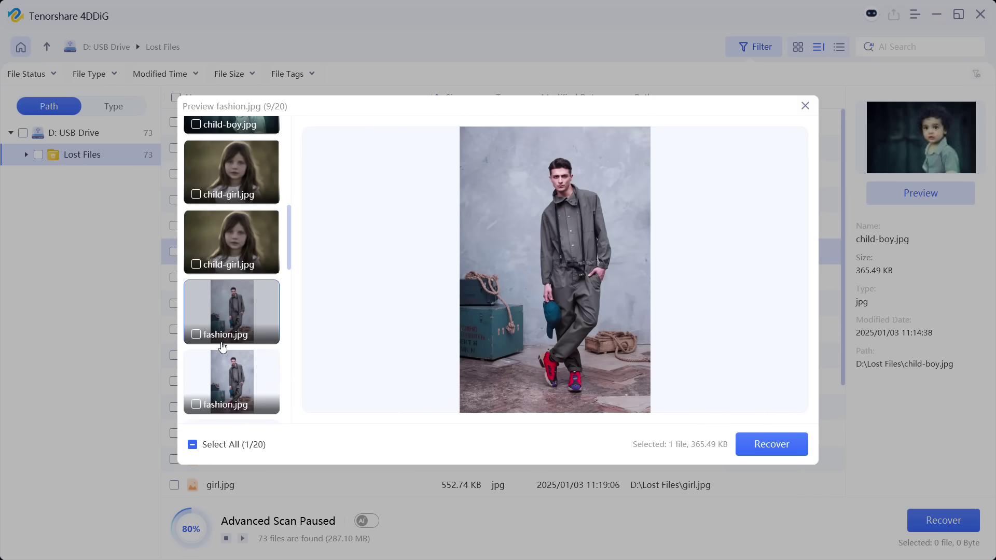
pyautogui.click(240, 389)
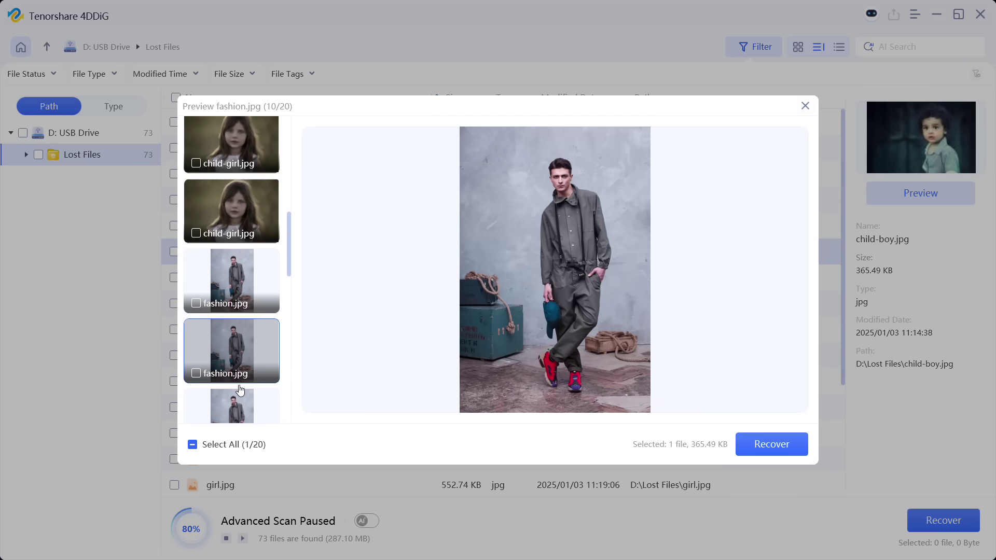
pyautogui.scroll(-3, 240, 389)
pyautogui.scroll(-3, 240, 389)
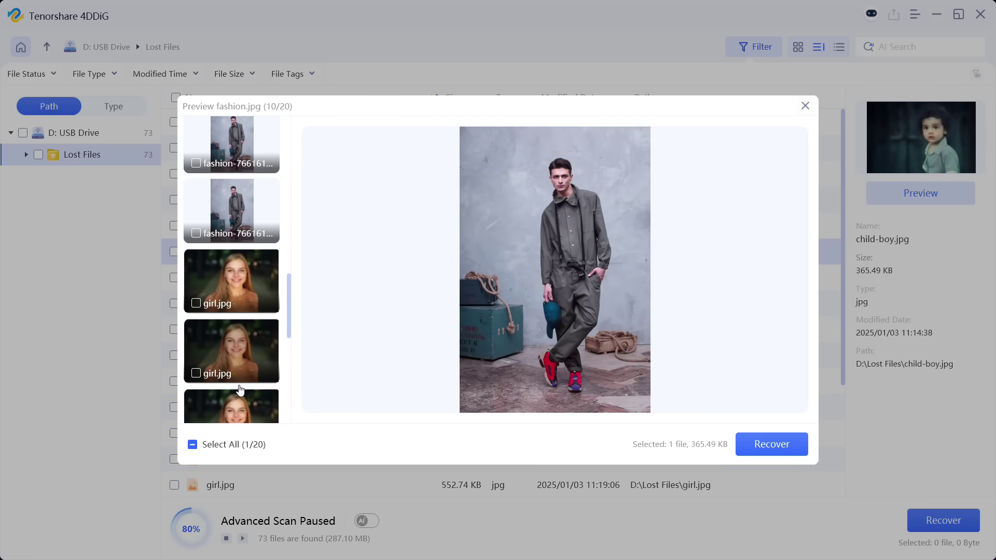
pyautogui.click(235, 278)
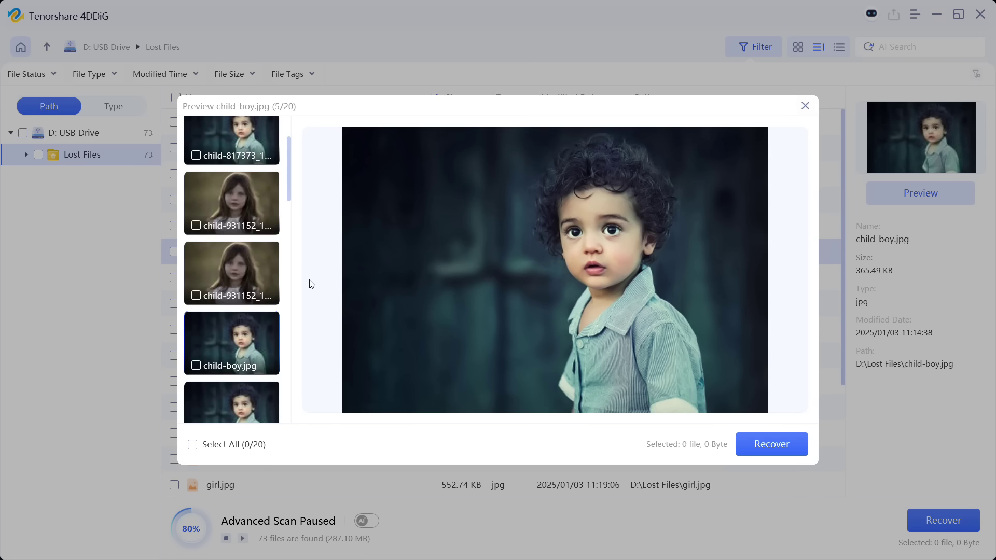
pyautogui.click(197, 365)
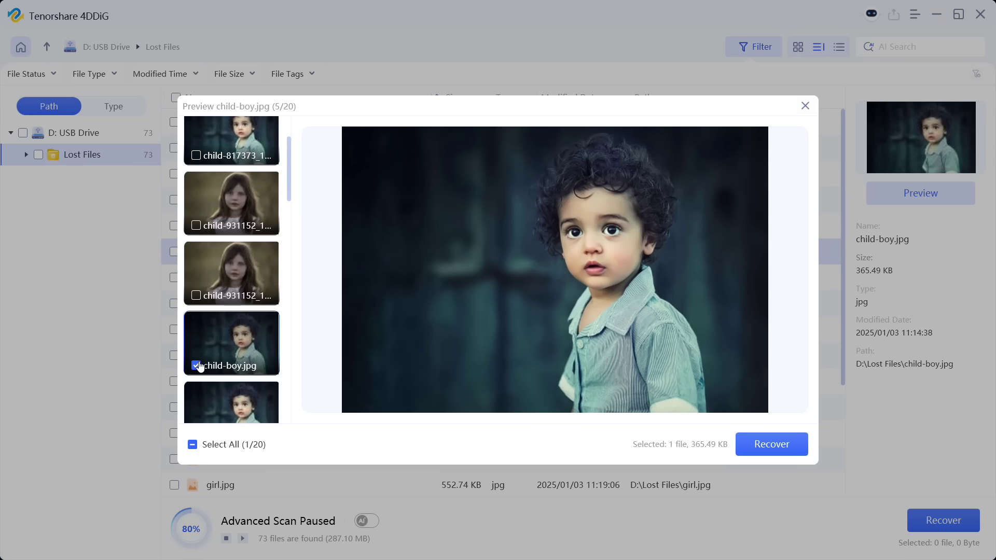
pyautogui.scroll(-2, 200, 367)
pyautogui.click(196, 349)
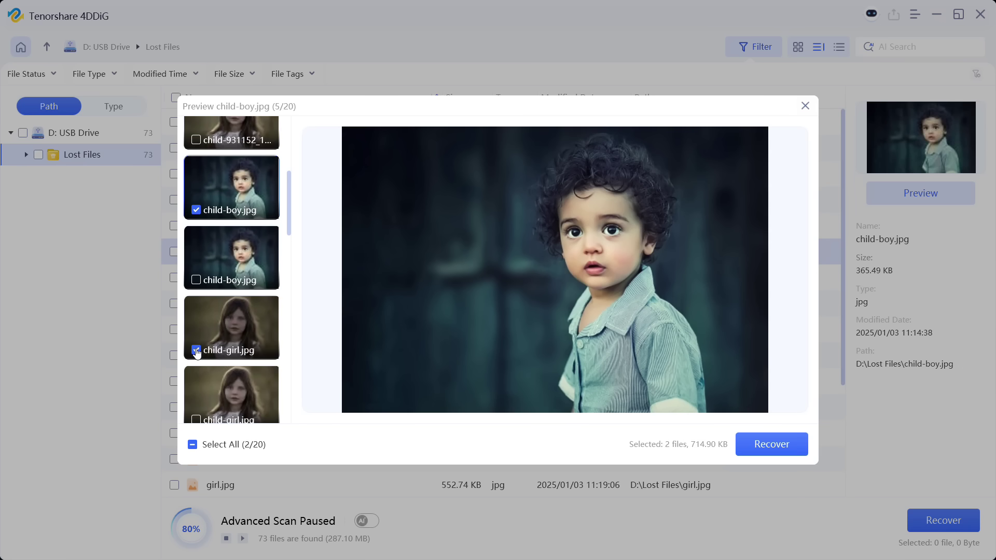
# Save the two marked photos, then view child-boy.jpg and child-girl.jpg from folder D.
pyautogui.click(771, 445)
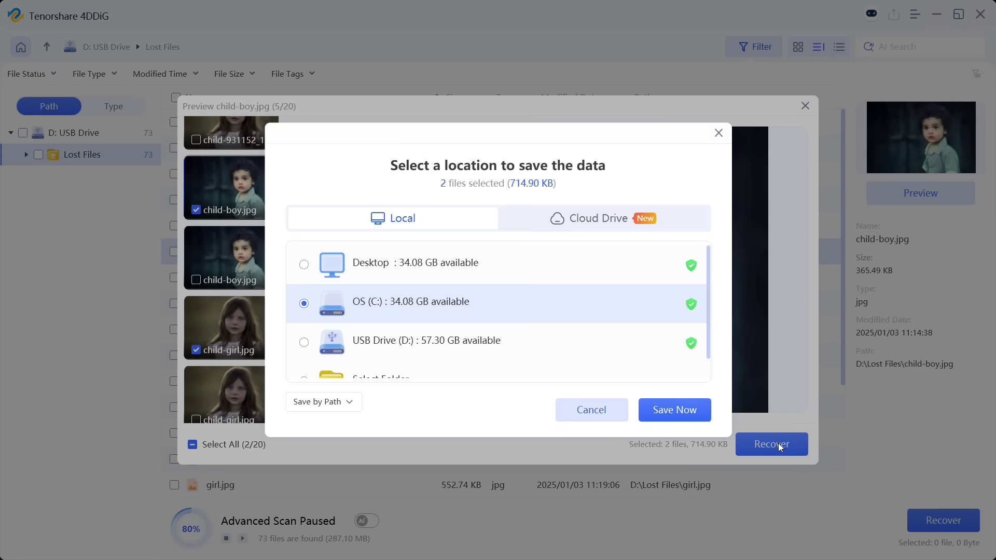
pyautogui.click(674, 410)
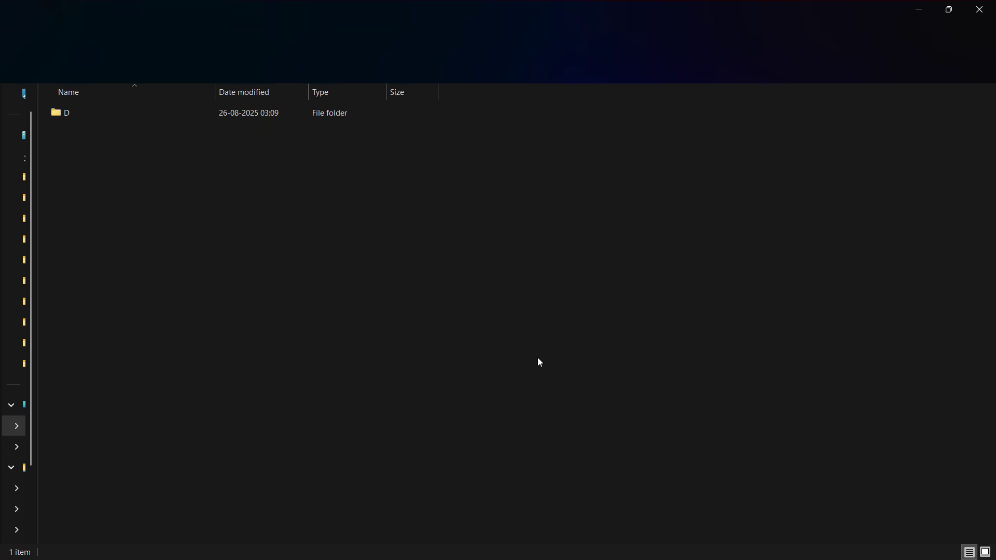
pyautogui.doubleClick(85, 113)
pyautogui.doubleClick(66, 113)
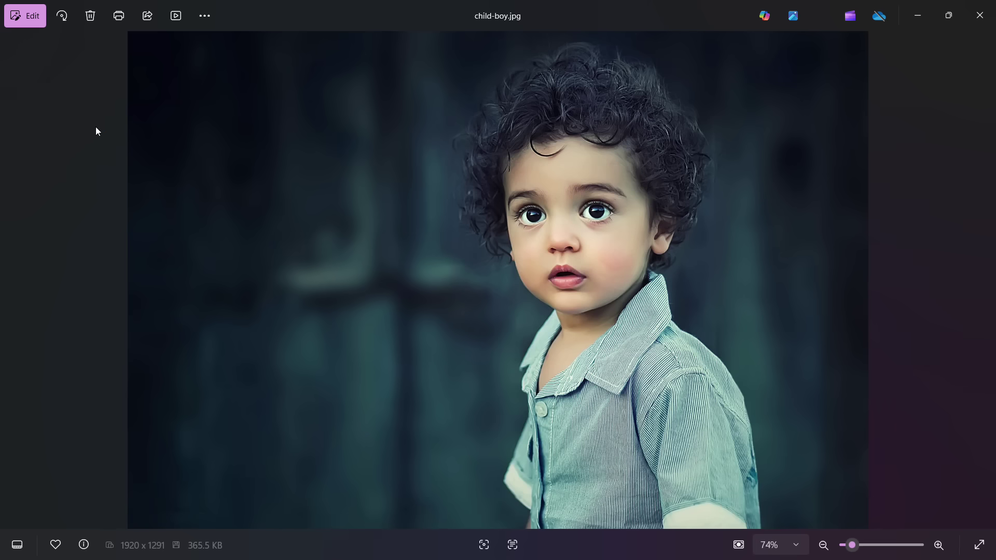
pyautogui.click(985, 280)
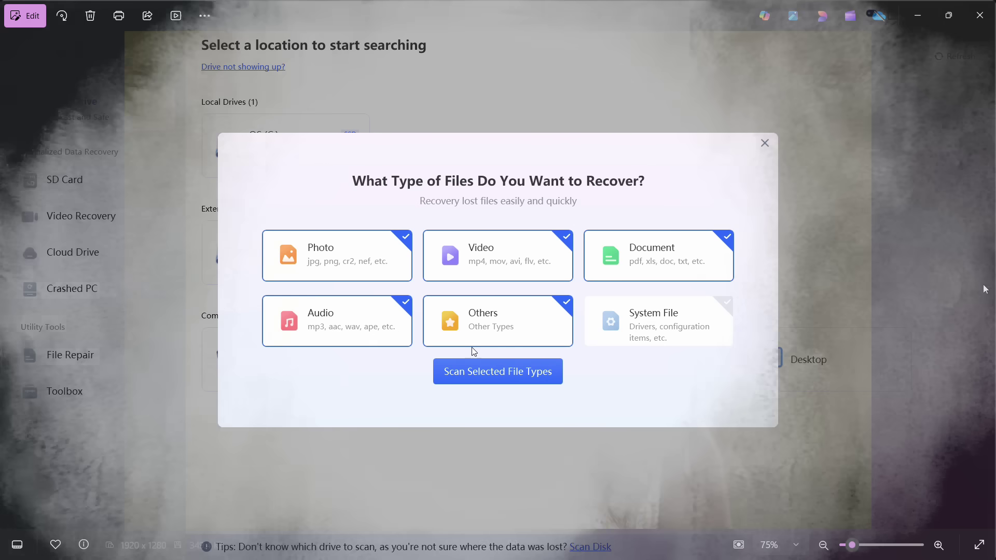
# Rescan without photos, search 'dance', preview DANCE.mp4 and save it with Recover.
pyautogui.click(345, 259)
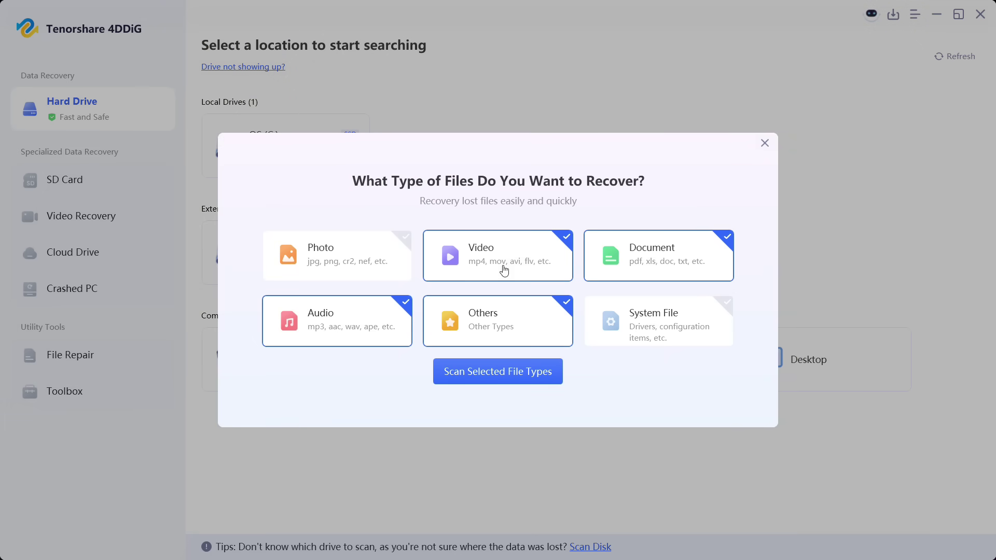
pyautogui.click(497, 371)
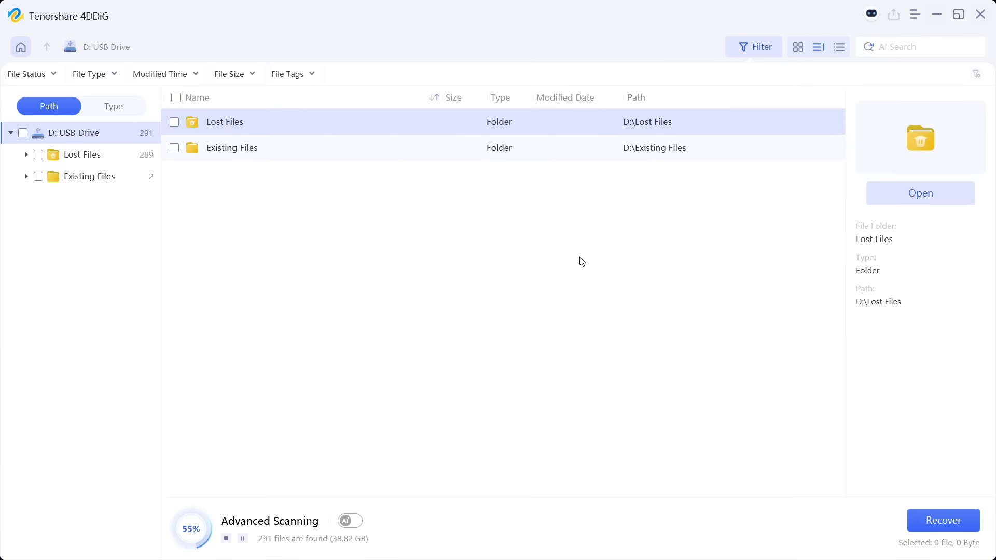
pyautogui.click(903, 47)
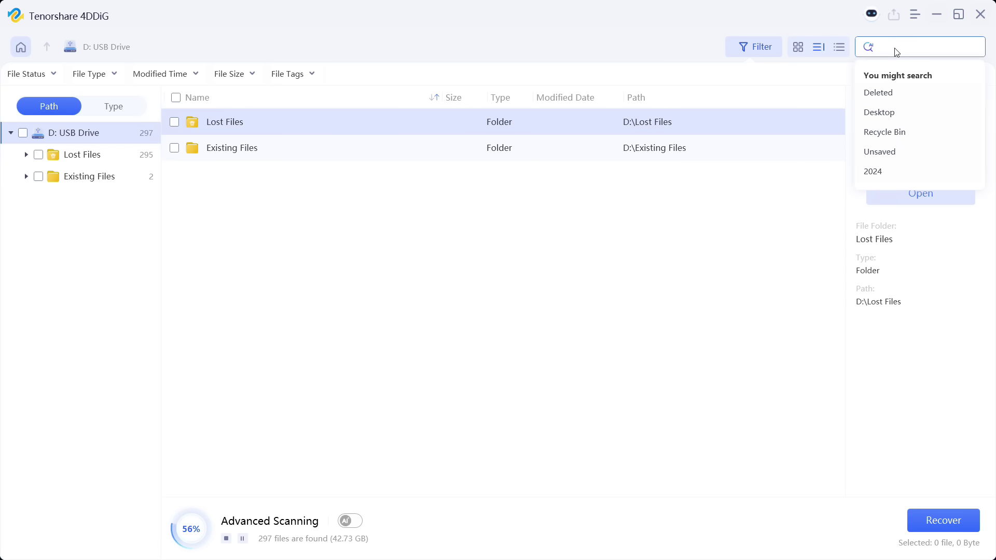
pyautogui.write('dance')
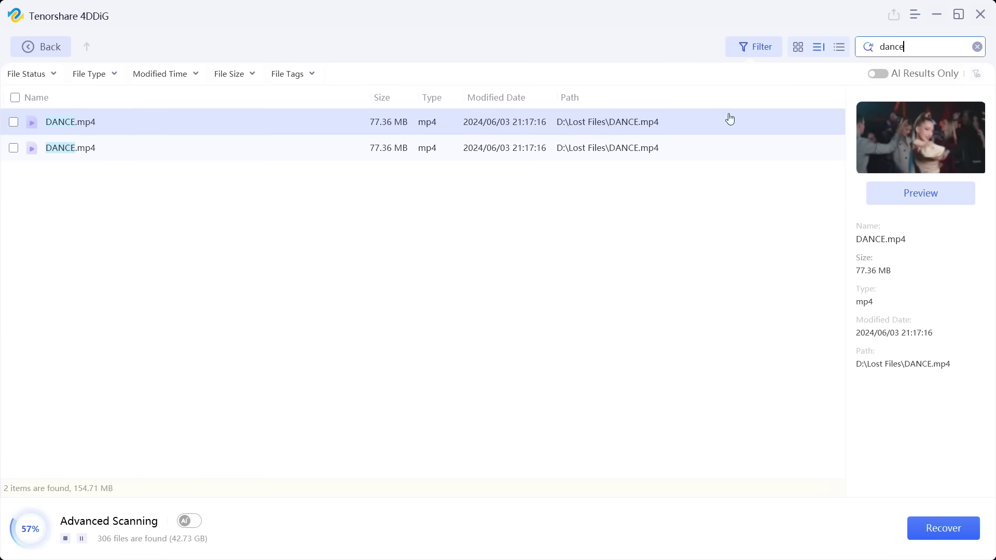
pyautogui.click(920, 194)
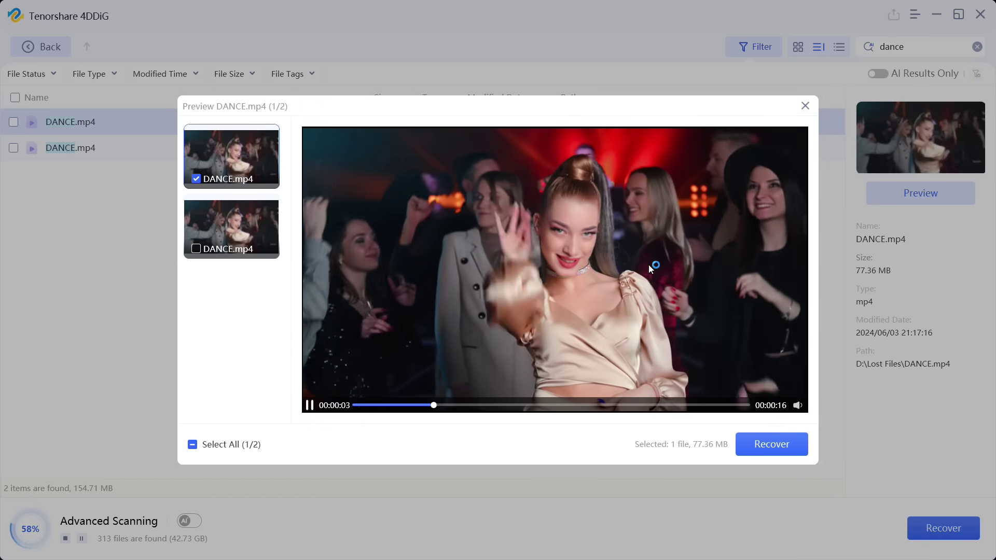
pyautogui.click(772, 443)
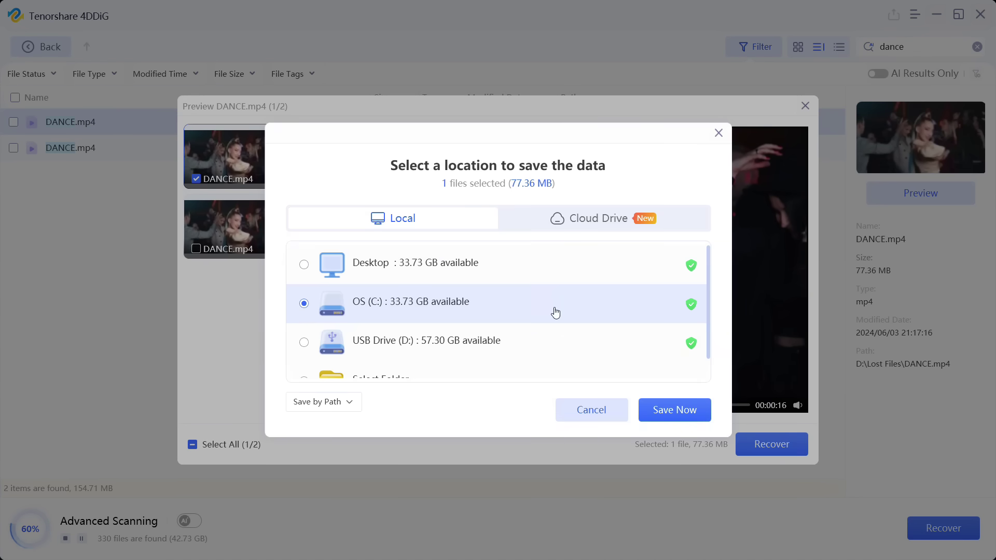
pyautogui.click(675, 410)
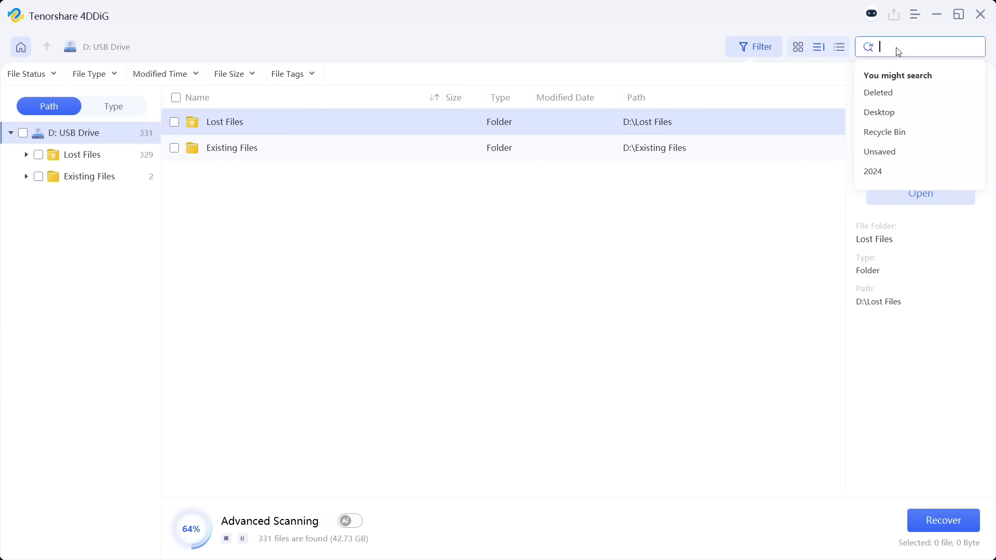
pyautogui.write('time')
# Search 'time travel', preview TIME TRAVEL.pdf, and skip ahead in the M.I.A. mp3.
pyautogui.press('Return')
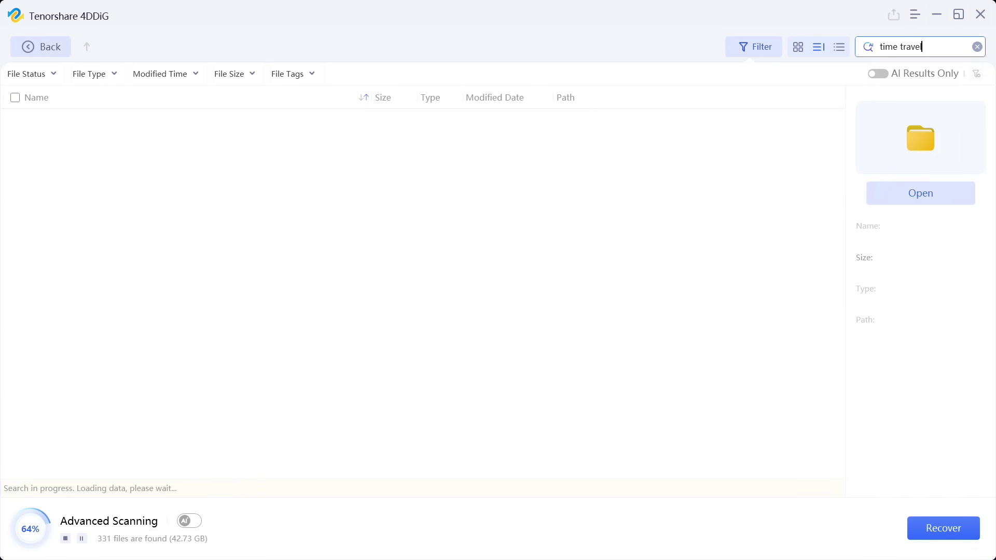
pyautogui.click(920, 193)
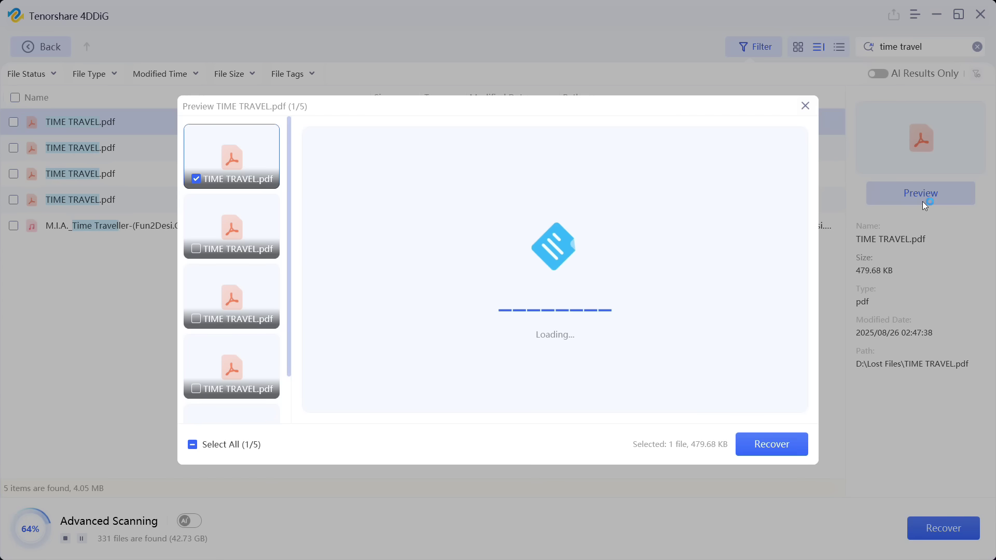
pyautogui.scroll(-2, 291, 341)
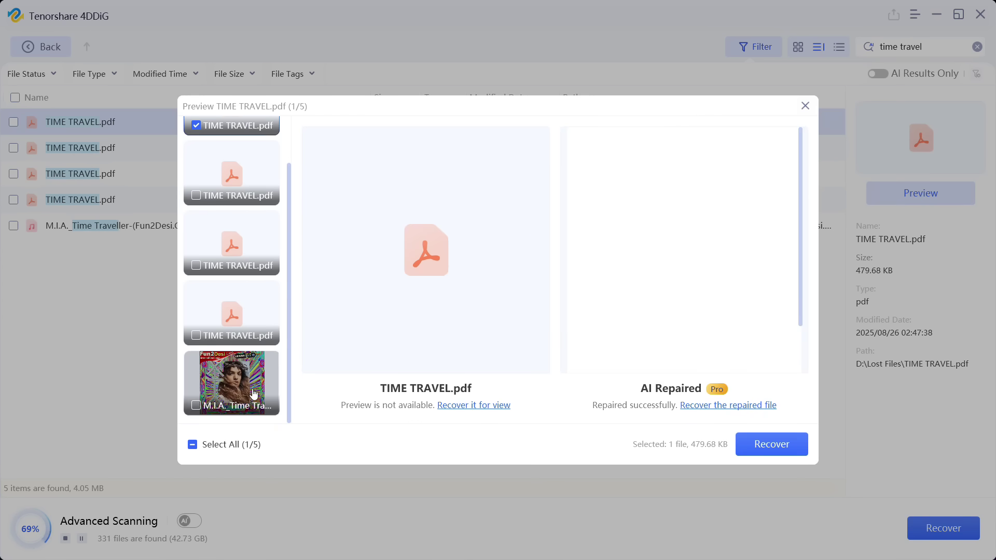
pyautogui.click(230, 387)
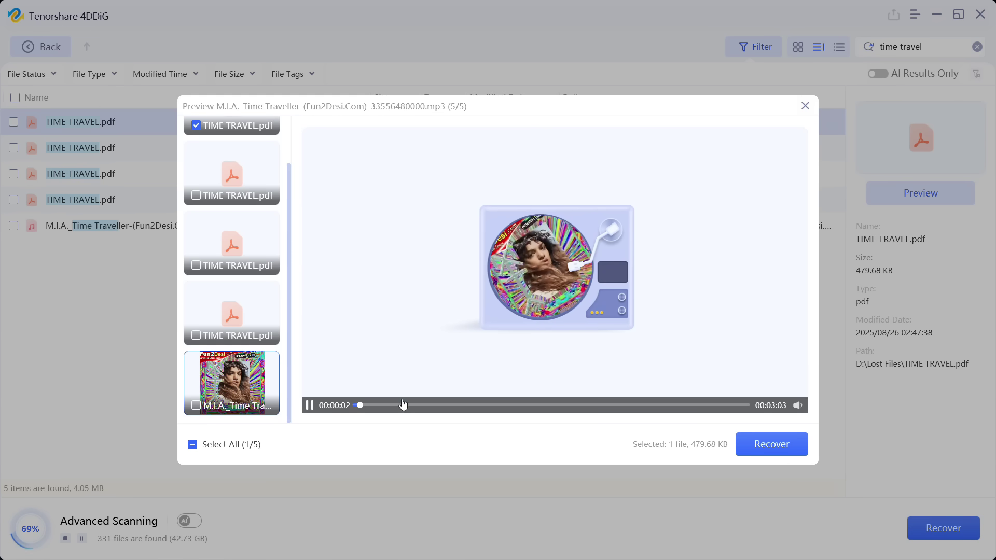
pyautogui.click(419, 405)
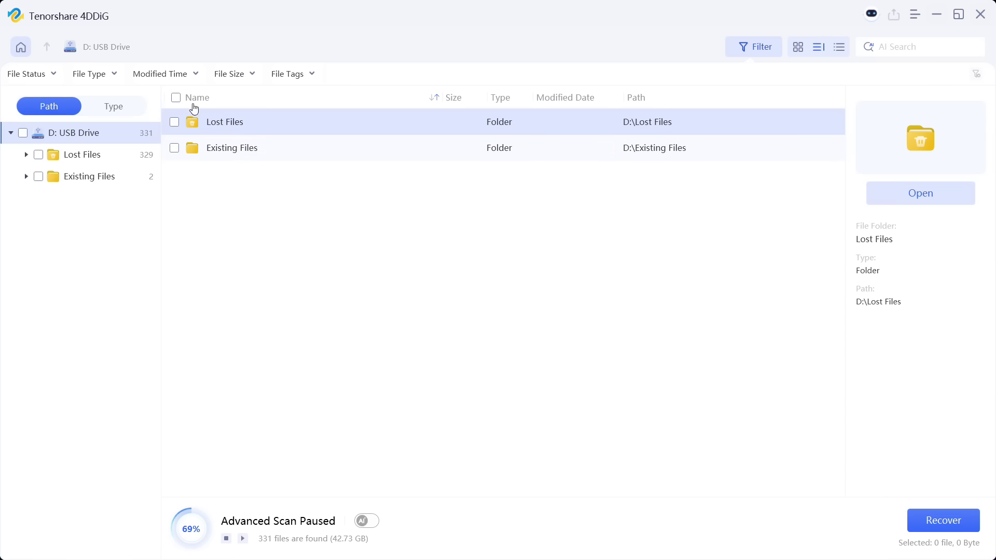
# Filter results to docx and tick Global Warming.docx in Lost Files.
pyautogui.click(112, 74)
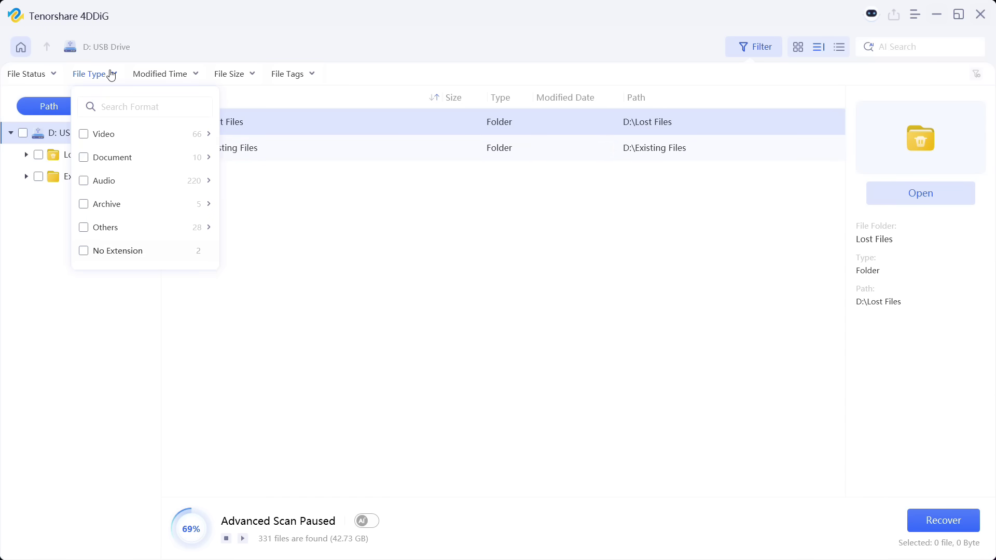
pyautogui.moveTo(112, 158)
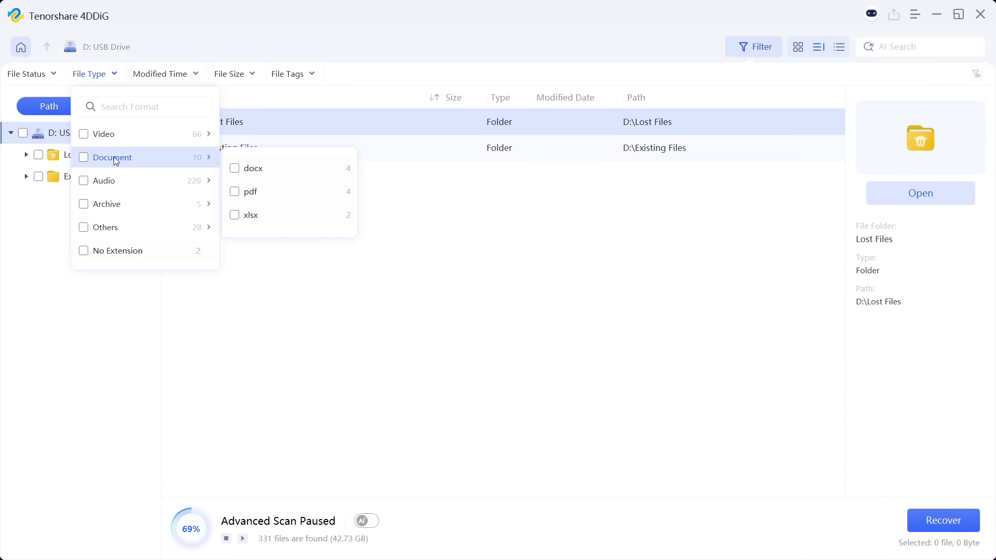
pyautogui.click(234, 170)
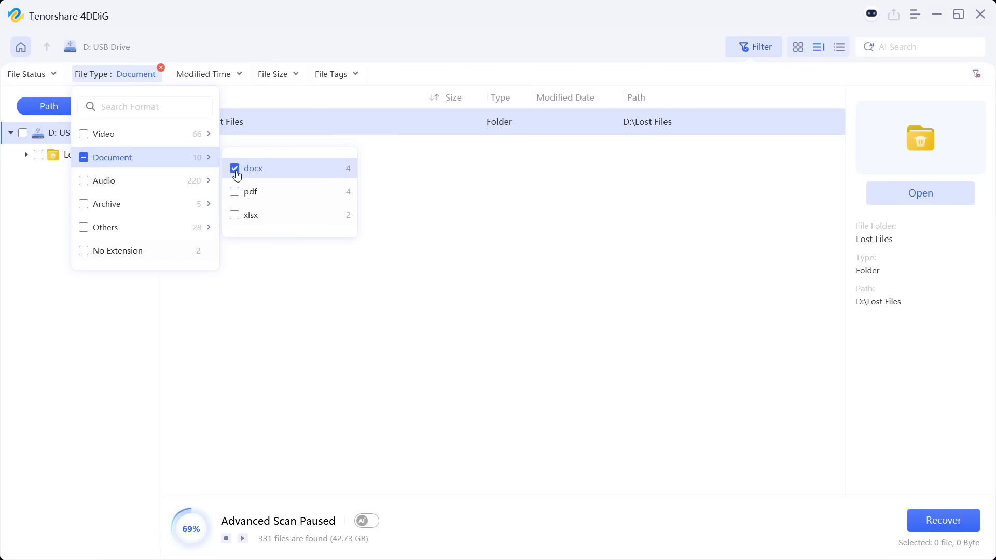
pyautogui.click(484, 211)
pyautogui.click(116, 156)
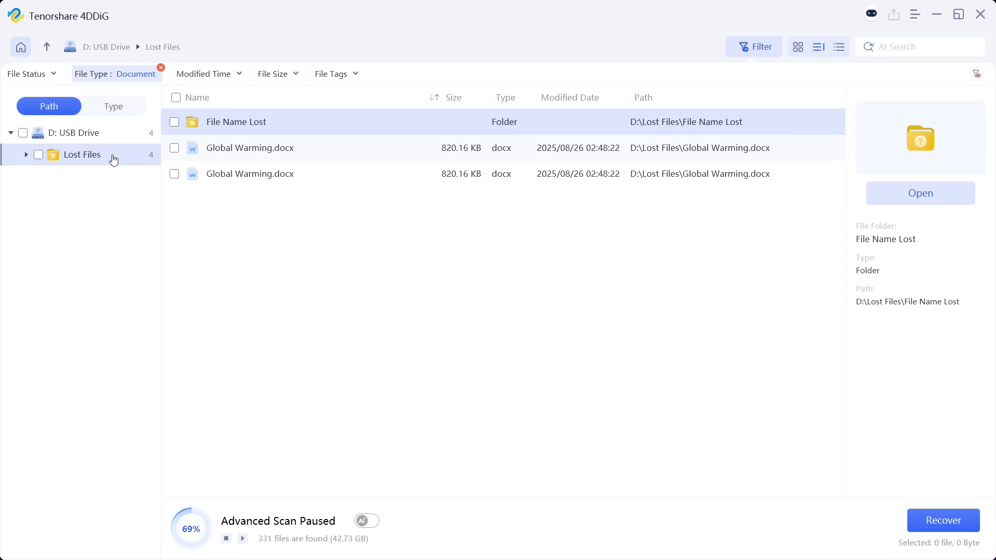
pyautogui.click(251, 148)
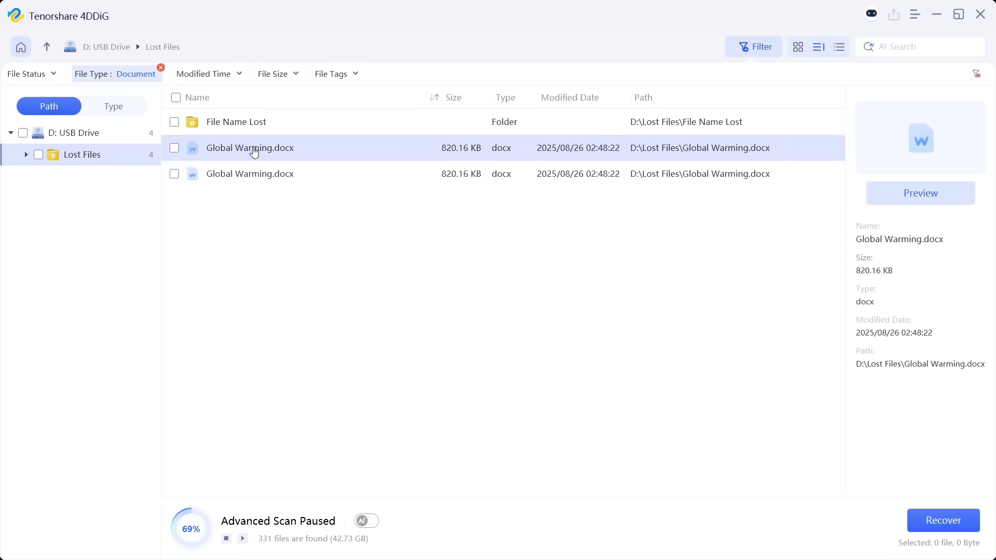
pyautogui.click(174, 148)
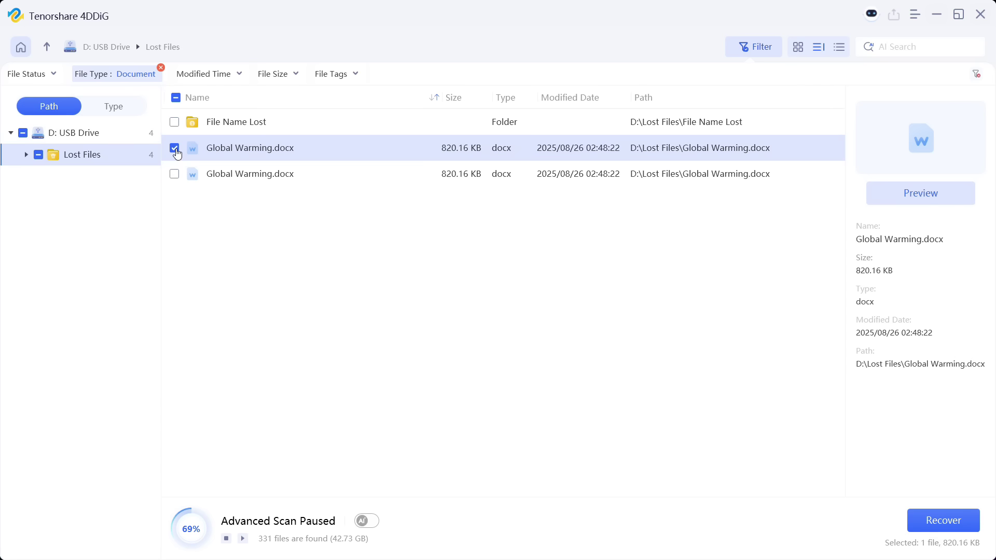
# Save the document with Recover Only, then dismiss the recovery completed message.
pyautogui.click(951, 529)
pyautogui.click(675, 410)
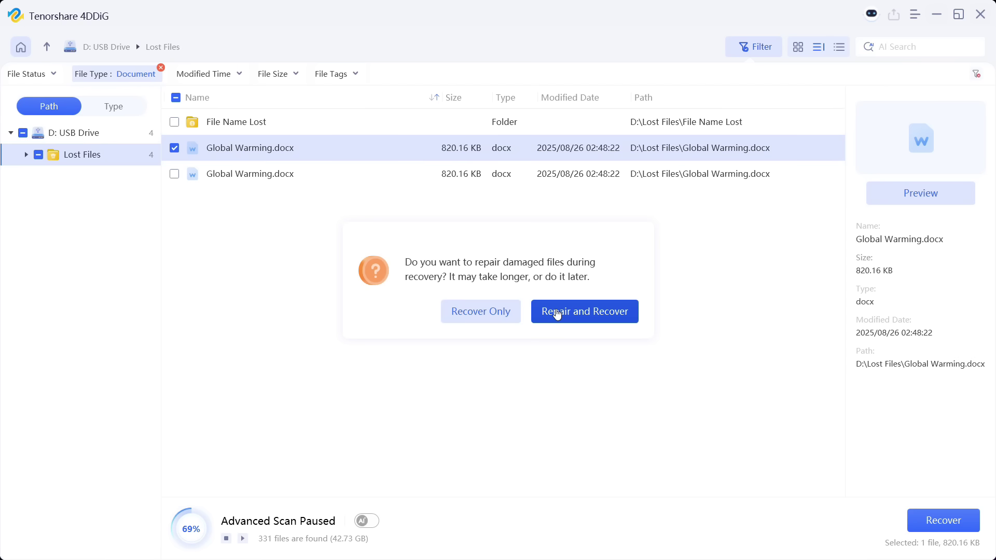
pyautogui.click(474, 314)
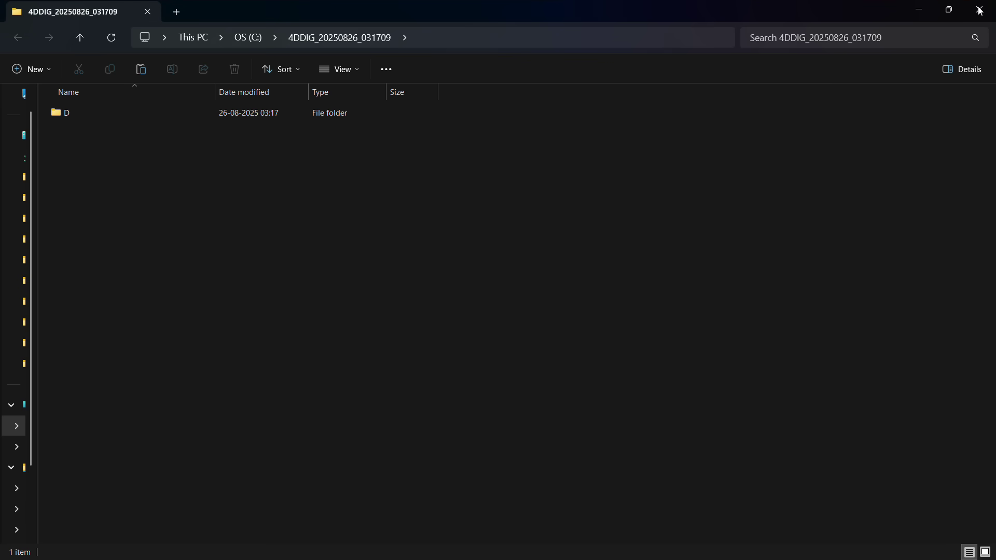
pyautogui.click(978, 9)
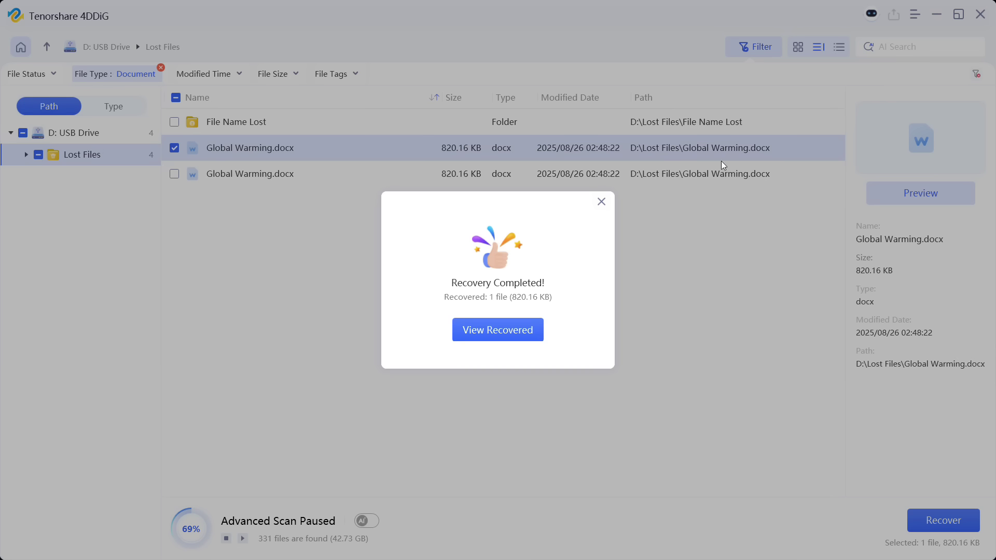
pyautogui.click(601, 204)
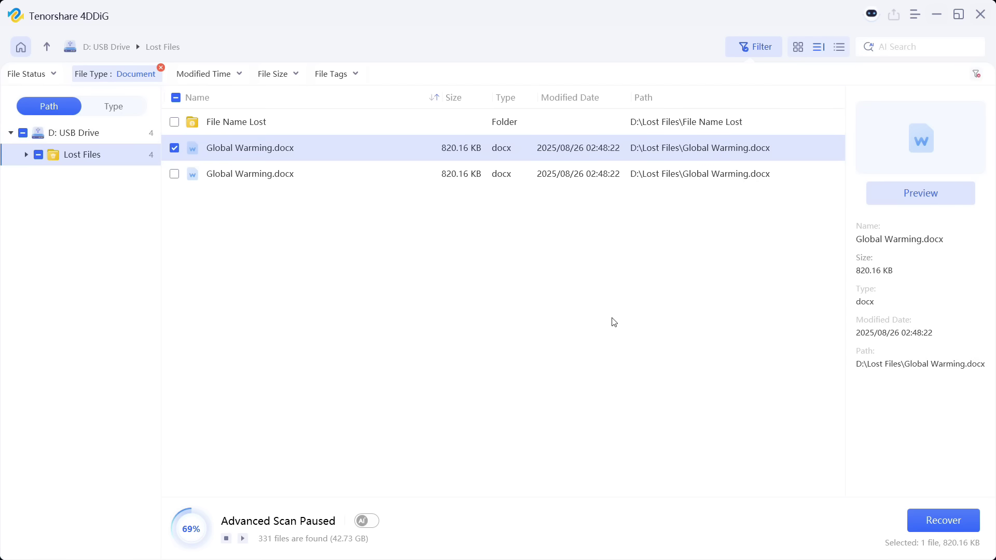
# Group the scan results by file type and expand the Document, Audio, Archive, Others and Video categories.
pyautogui.click(161, 67)
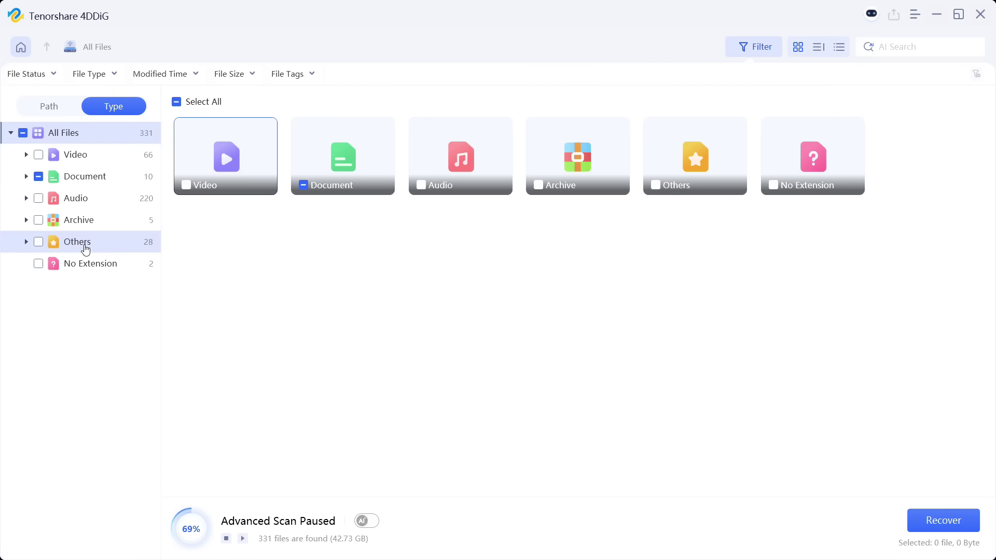
pyautogui.click(29, 176)
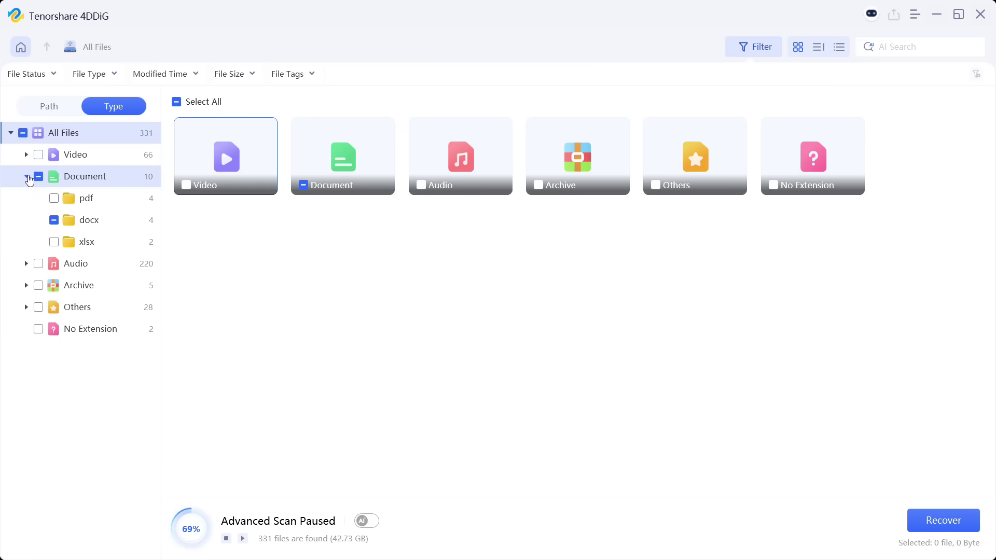
pyautogui.click(27, 264)
pyautogui.click(27, 329)
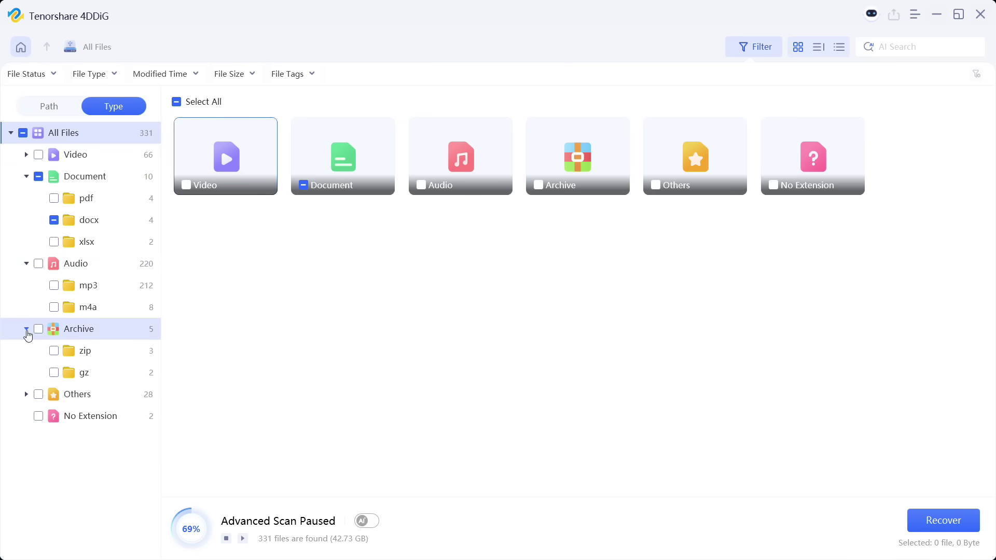
pyautogui.click(26, 394)
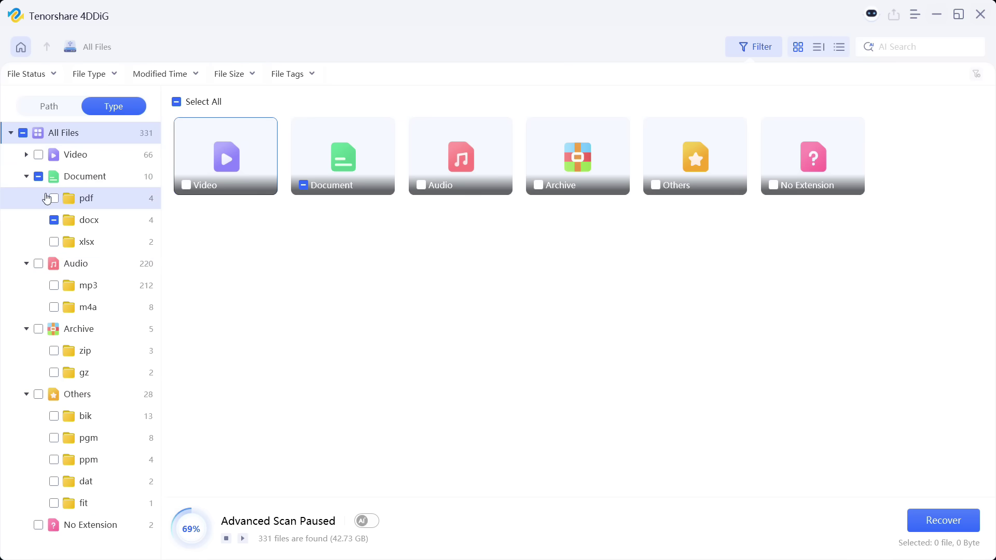
pyautogui.click(27, 154)
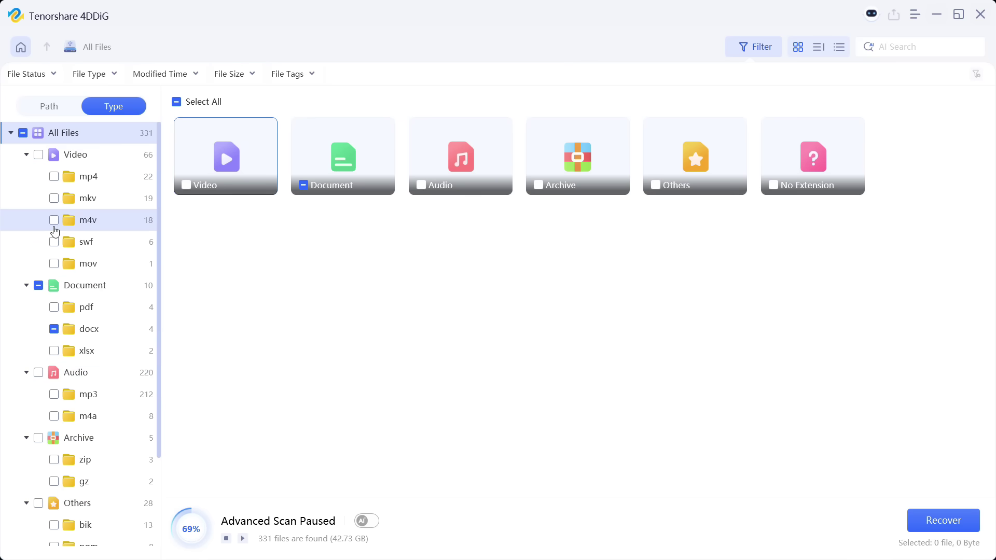
# Filter the results to files modified Today and open the Document category.
pyautogui.click(165, 73)
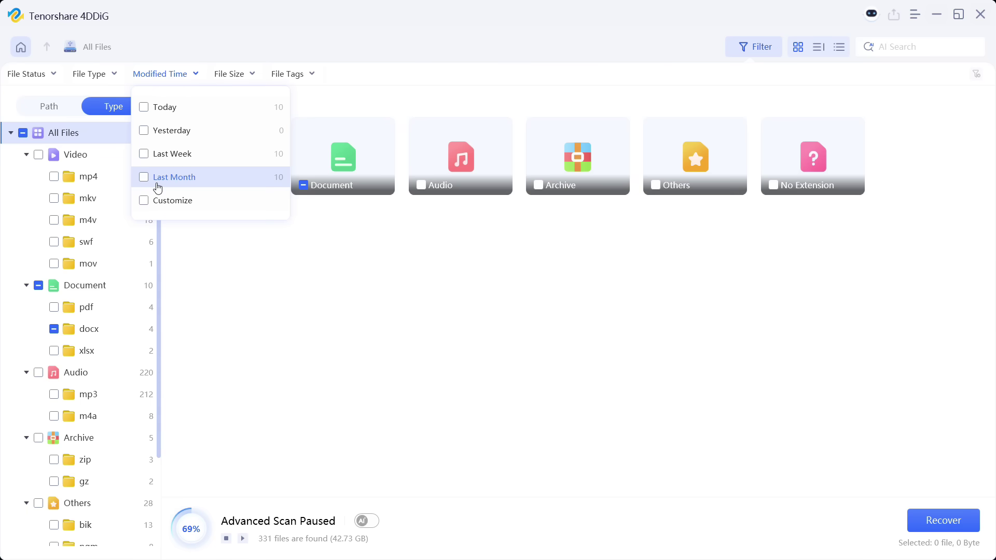
pyautogui.click(233, 75)
pyautogui.click(292, 74)
pyautogui.click(165, 74)
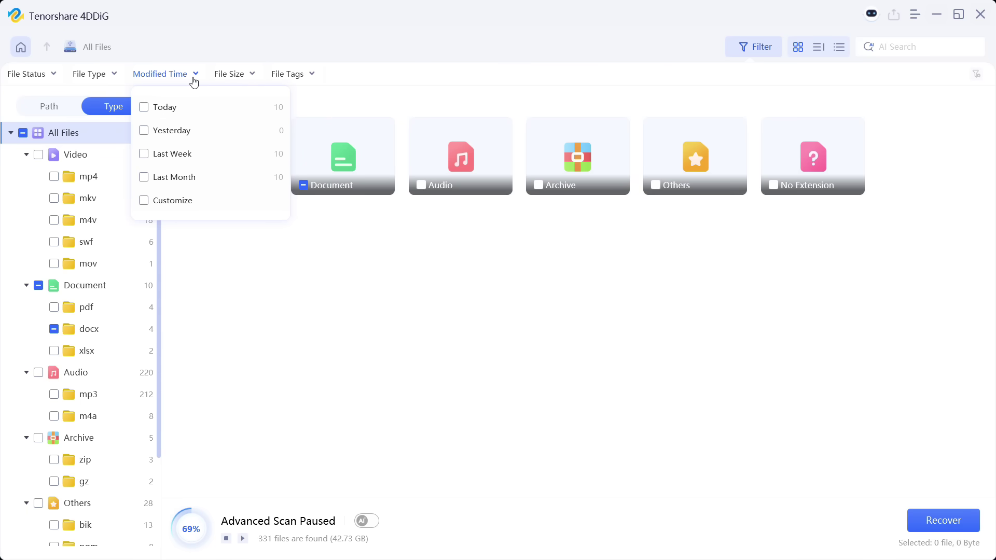
pyautogui.click(144, 108)
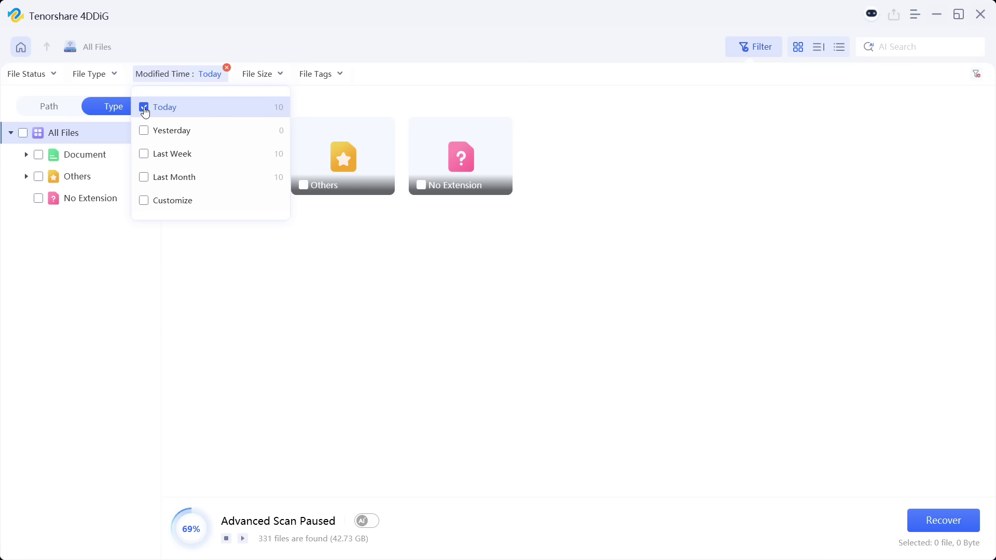
pyautogui.click(342, 277)
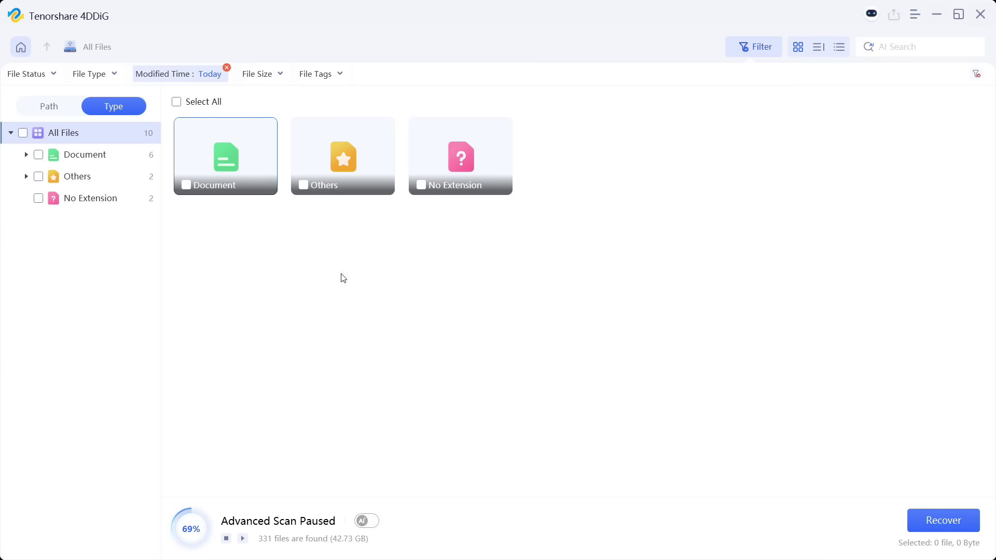
pyautogui.click(85, 155)
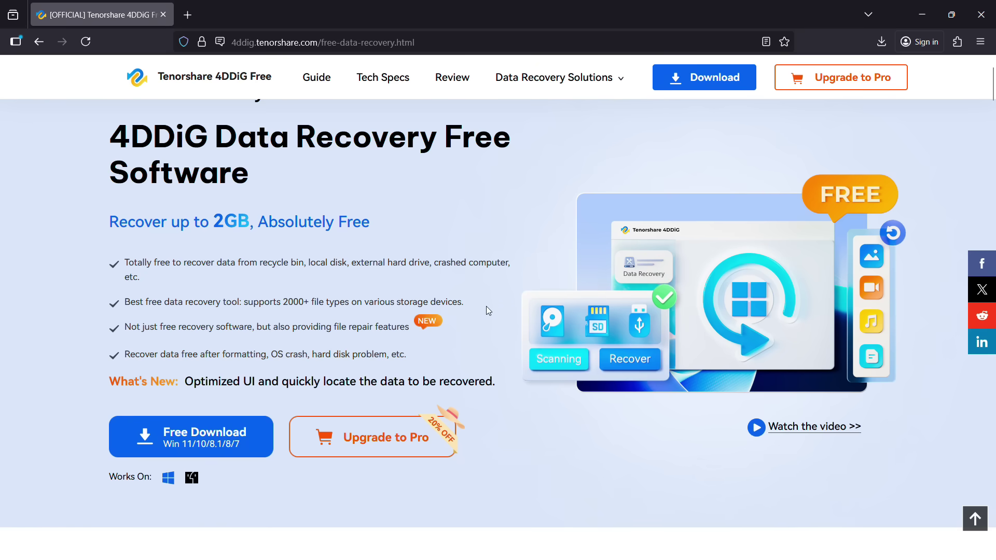
# Open the Pro upgrade pricing page and highlight the $36.95 monthly and $79.95 lifetime prices.
pyautogui.click(383, 440)
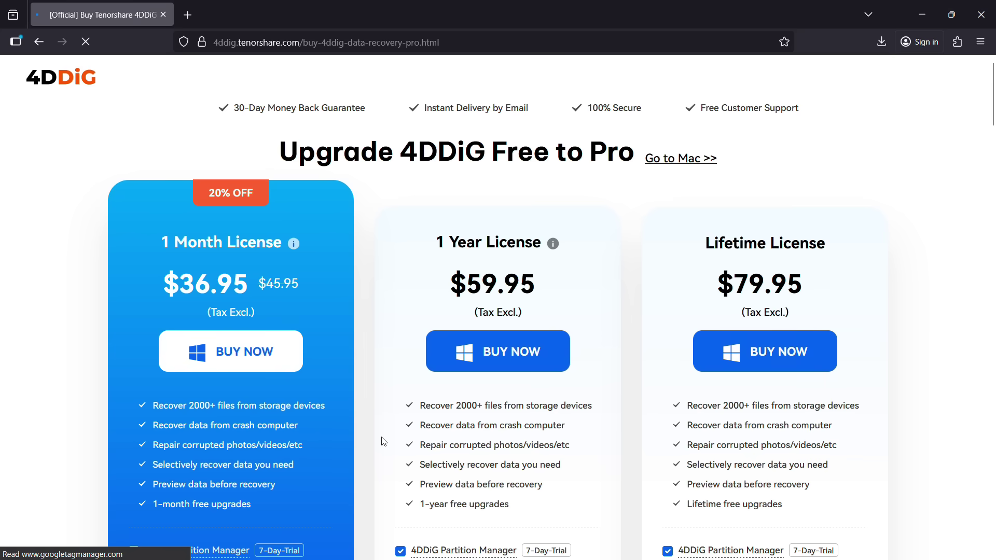
pyautogui.scroll(-1, 382, 436)
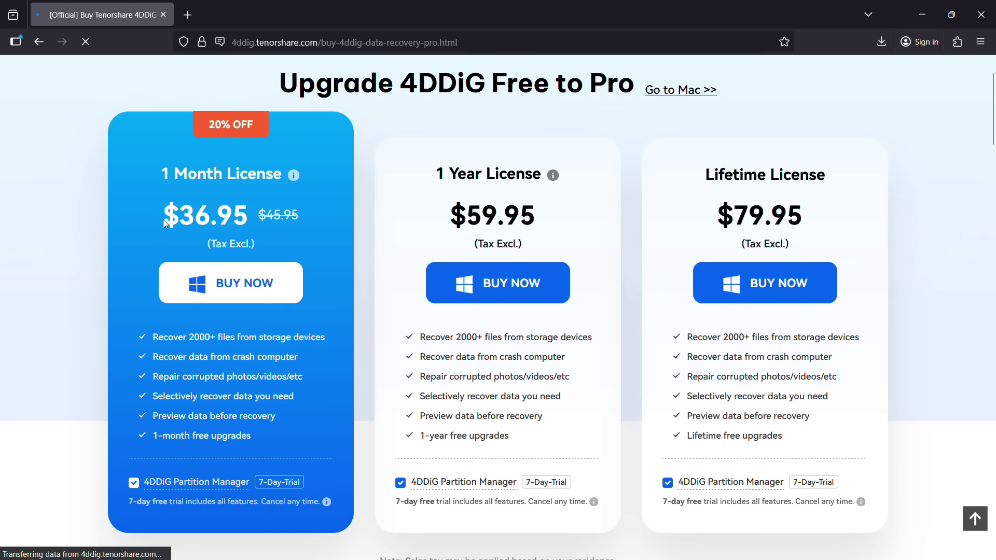
pyautogui.moveTo(163, 219); pyautogui.dragTo(245, 211)
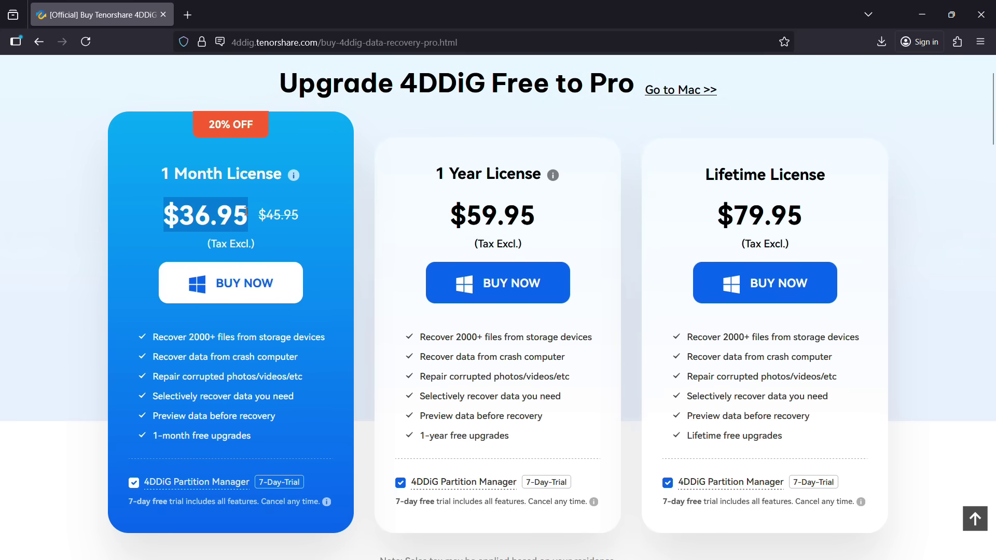
pyautogui.click(249, 214)
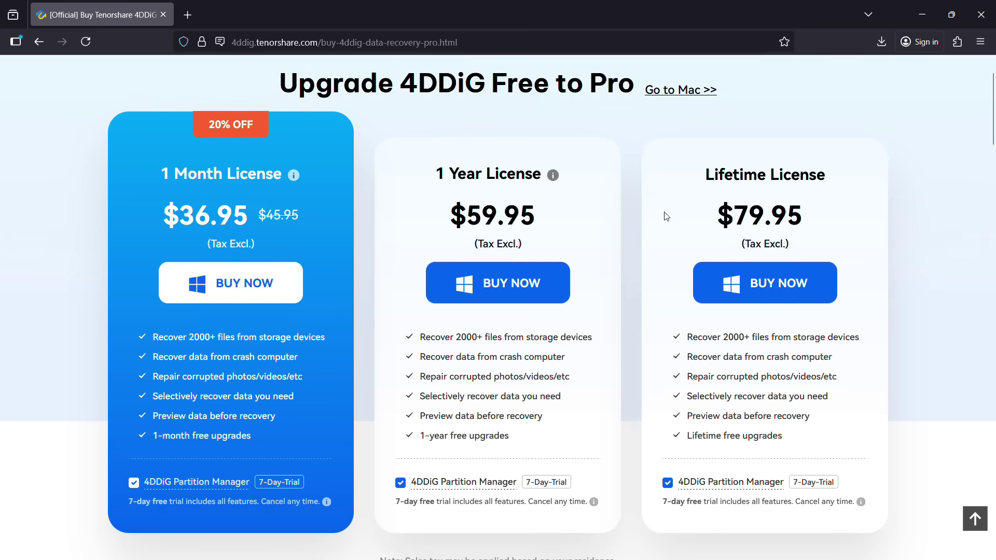
pyautogui.moveTo(720, 216); pyautogui.dragTo(809, 232)
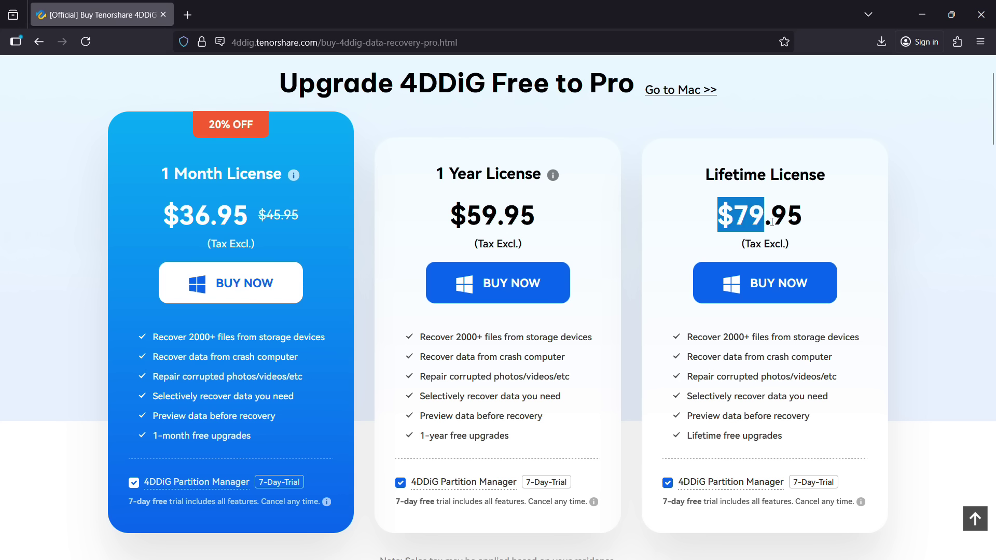
pyautogui.click(809, 232)
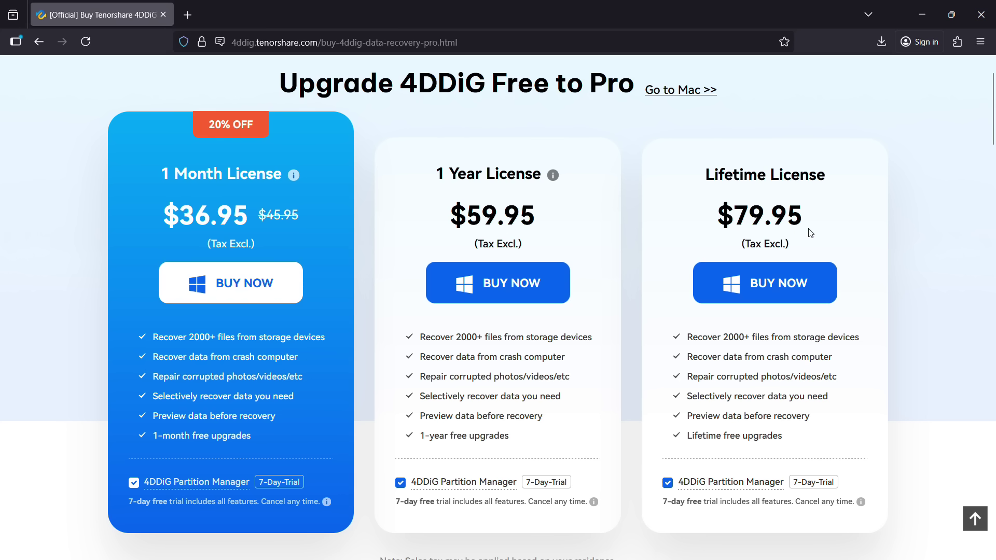
# Highlight the Lifetime card's free-upgrades feature and its 7-Day-Trial label.
pyautogui.moveTo(688, 438); pyautogui.dragTo(776, 435)
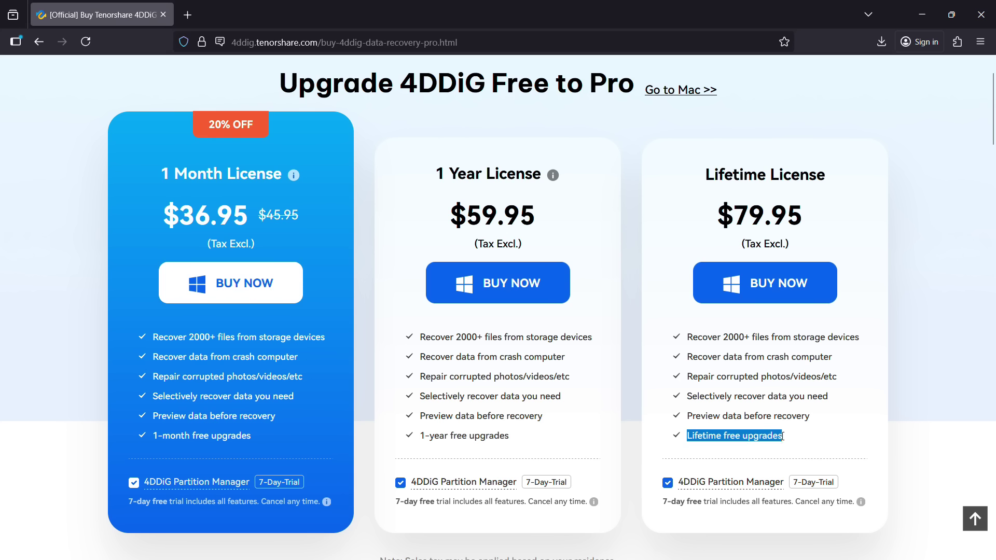
pyautogui.click(883, 426)
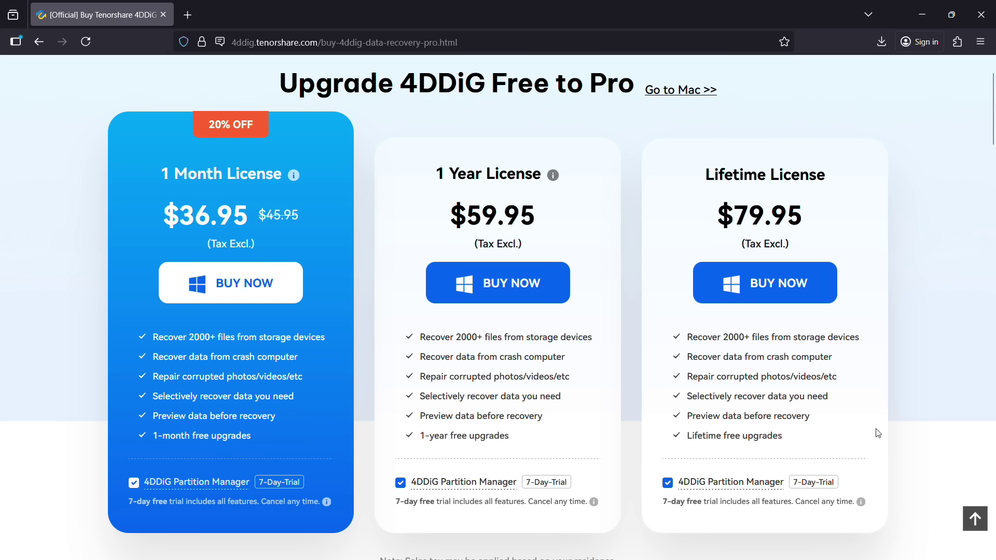
pyautogui.moveTo(793, 483); pyautogui.dragTo(840, 484)
pyautogui.click(884, 399)
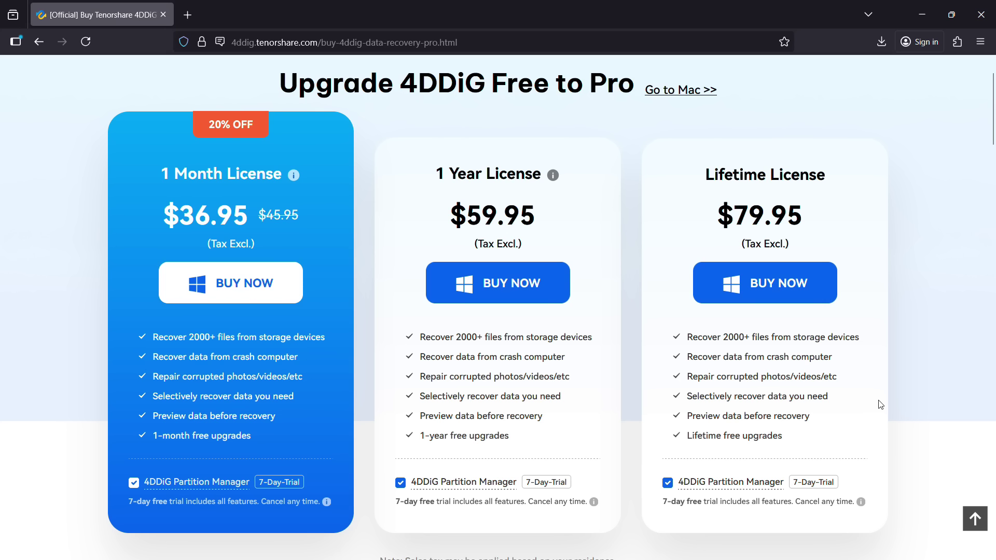